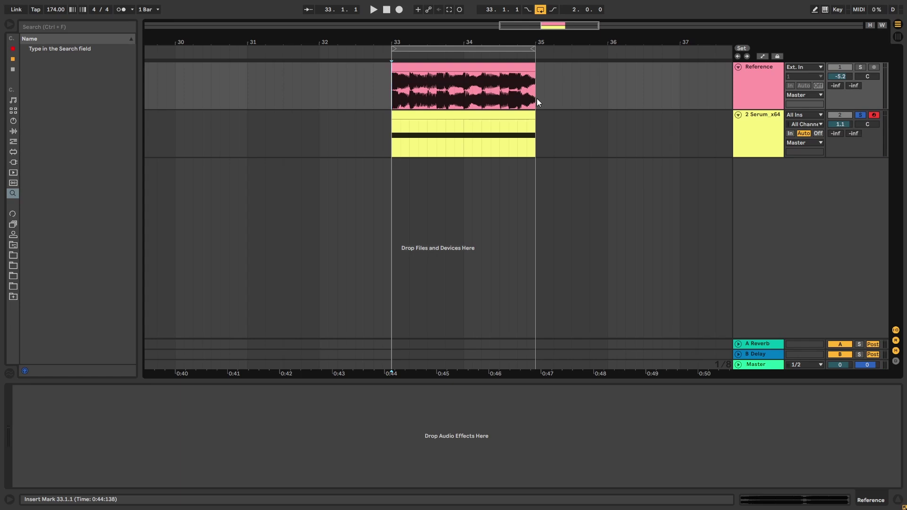
# - Solo the Reference track and play its looped clip to audition the original sound
pyautogui.click(764, 94)
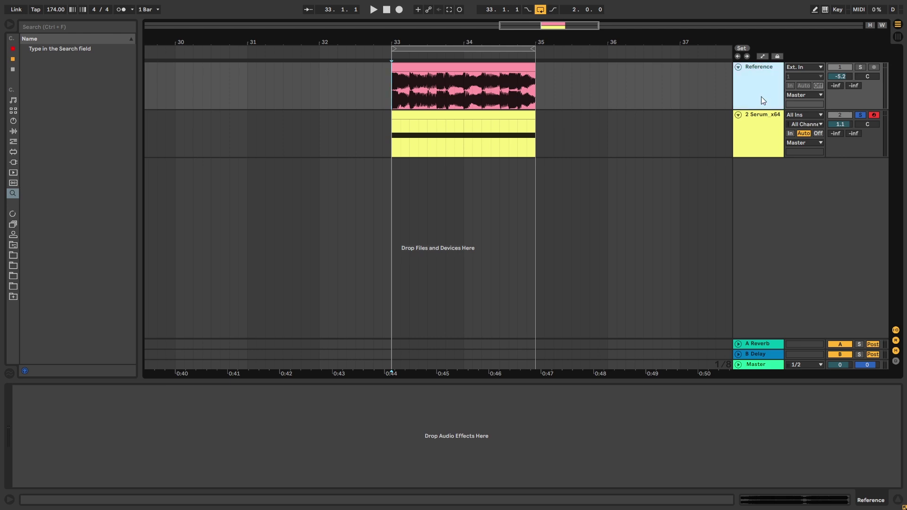
pyautogui.click(859, 68)
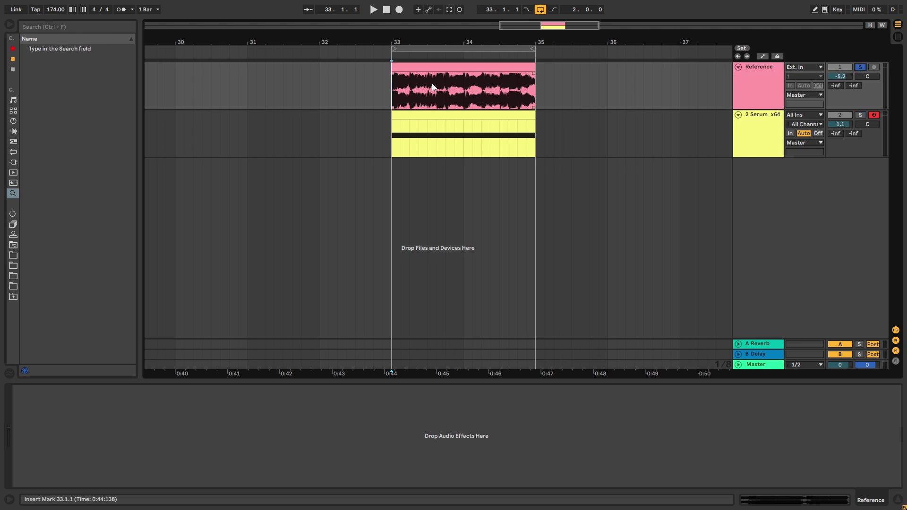
pyautogui.press('space')
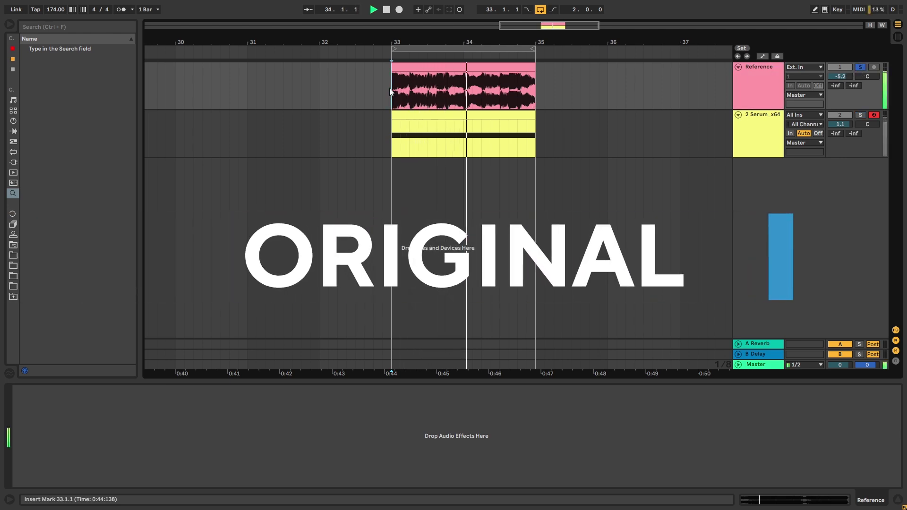
pyautogui.press('space')
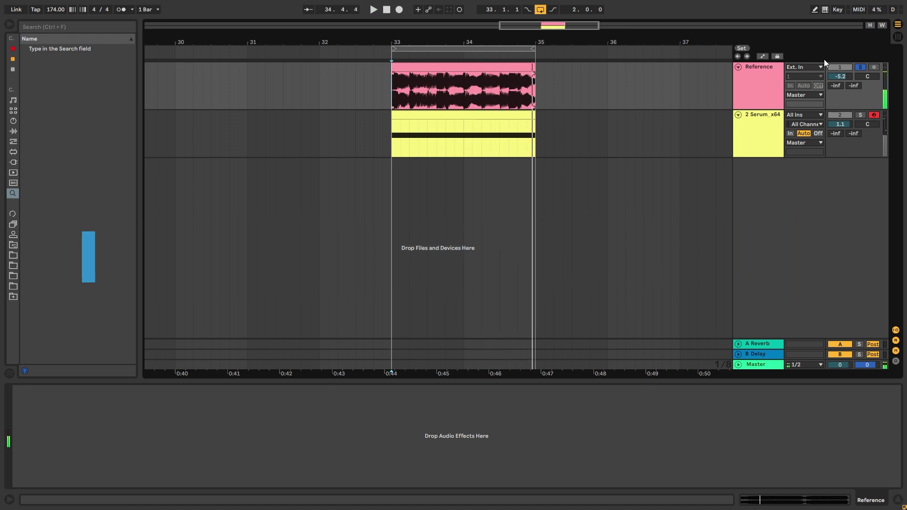
# - Solo the Serum track and play its looped clip to compare it with the reference
pyautogui.click(860, 115)
pyautogui.press('space')
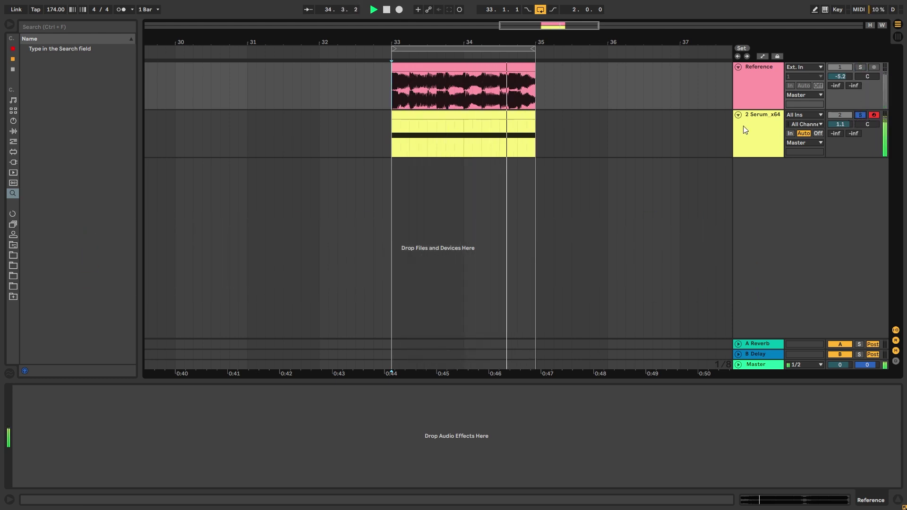
pyautogui.press('space')
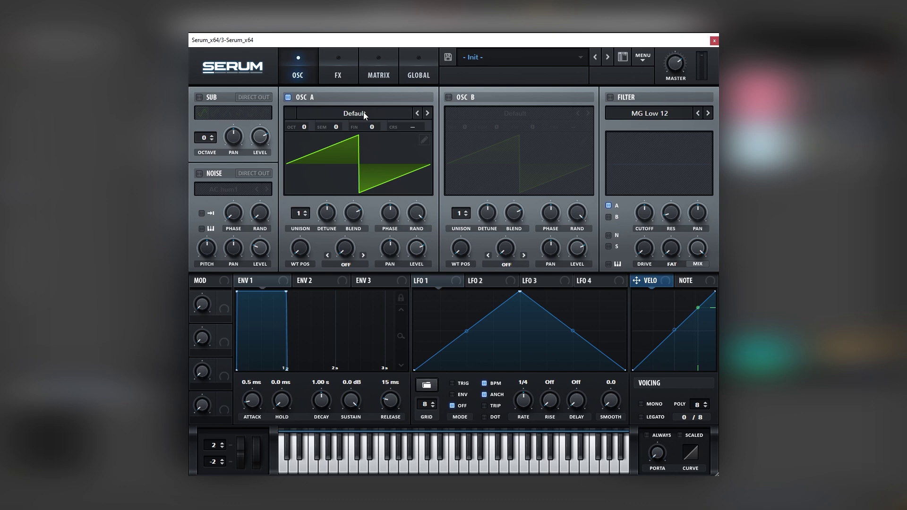
# - Open oscillator A's wavetable editor and draw harmonic bin 1 at full height and bin 3 at about 40% height
pyautogui.click(424, 139)
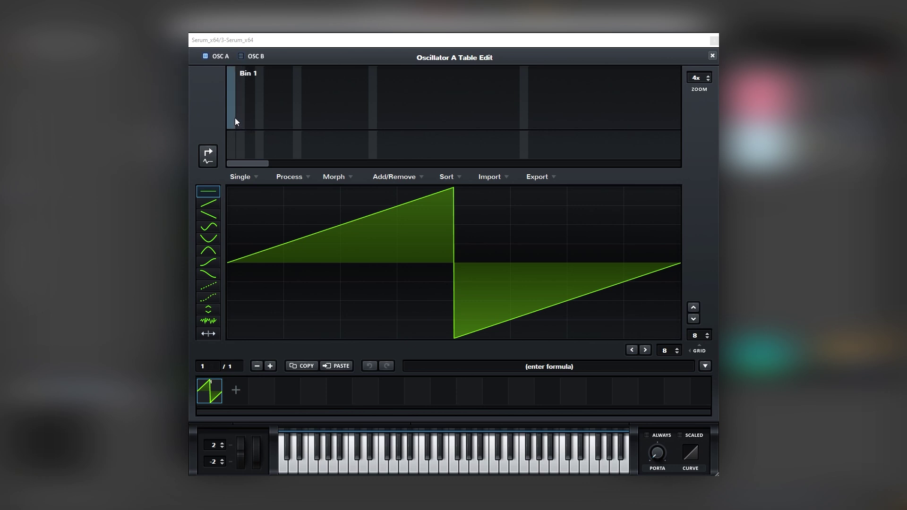
pyautogui.moveTo(234, 118); pyautogui.dragTo(234, 67)
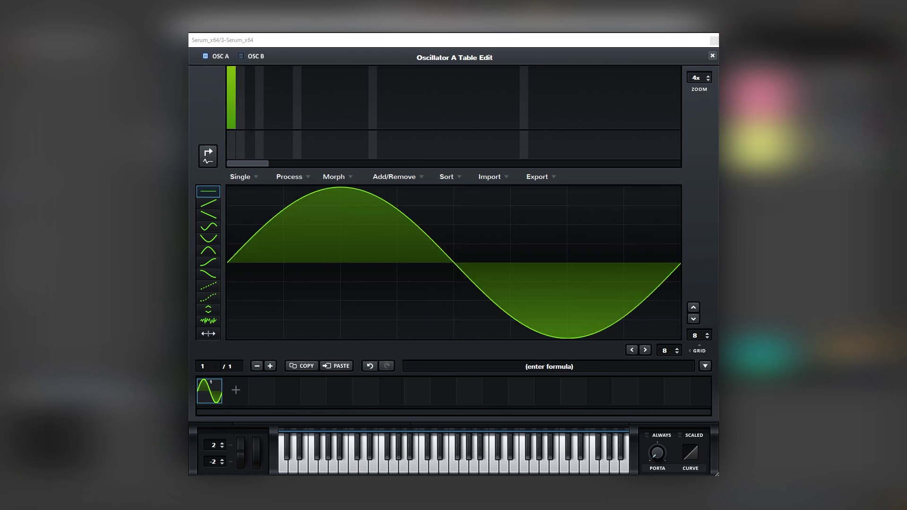
pyautogui.click(251, 101)
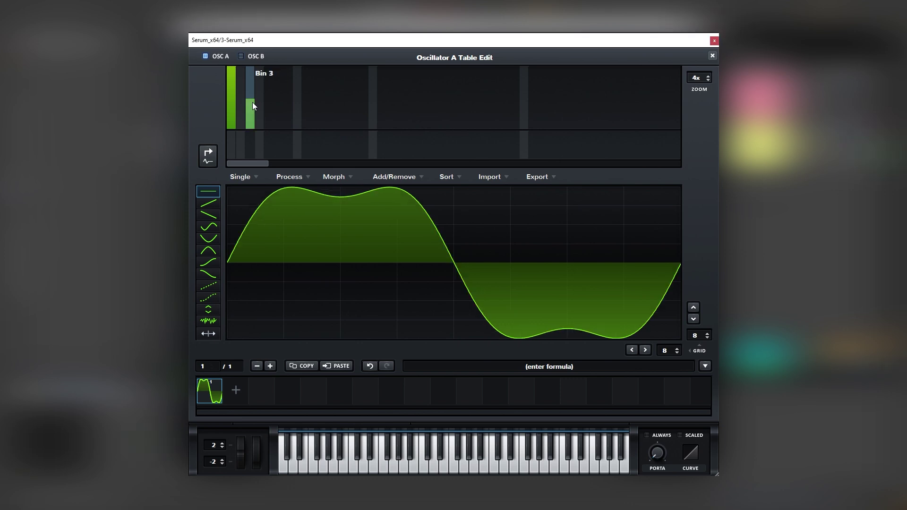
pyautogui.click(252, 104)
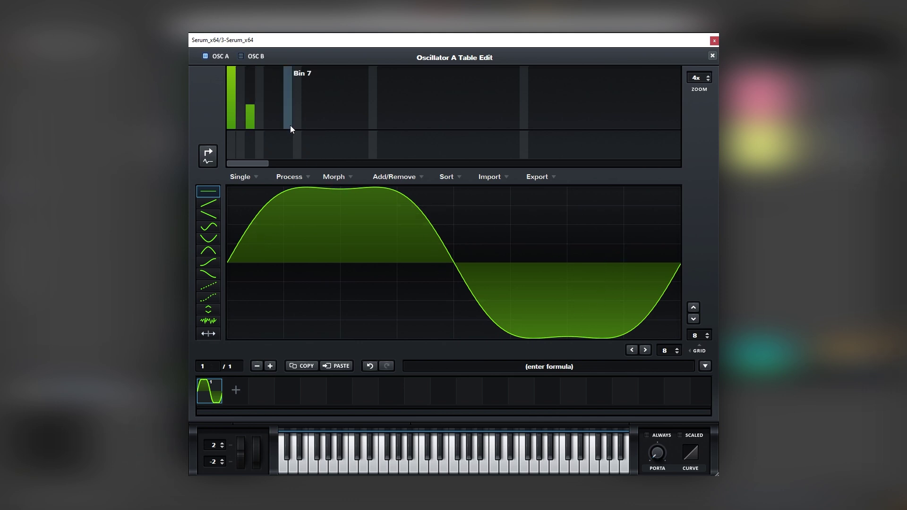
# - Add small amounts of harmonic bins 7 and 9, keeping bin 9 lower than bin 7
pyautogui.moveTo(290, 127); pyautogui.dragTo(290, 129)
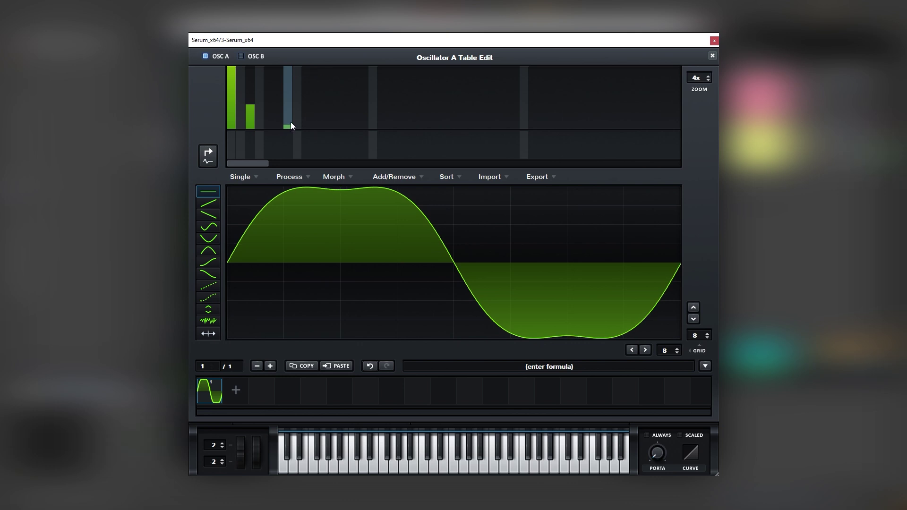
pyautogui.click(291, 121)
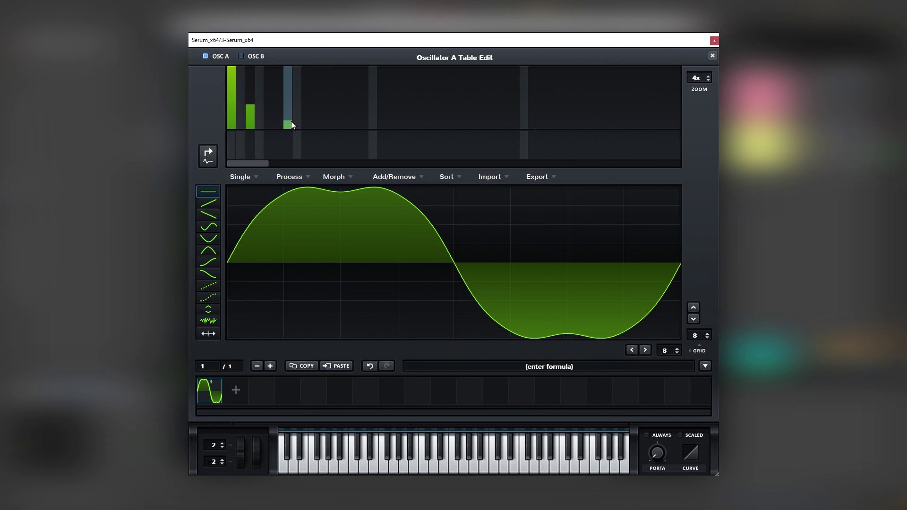
pyautogui.click(306, 126)
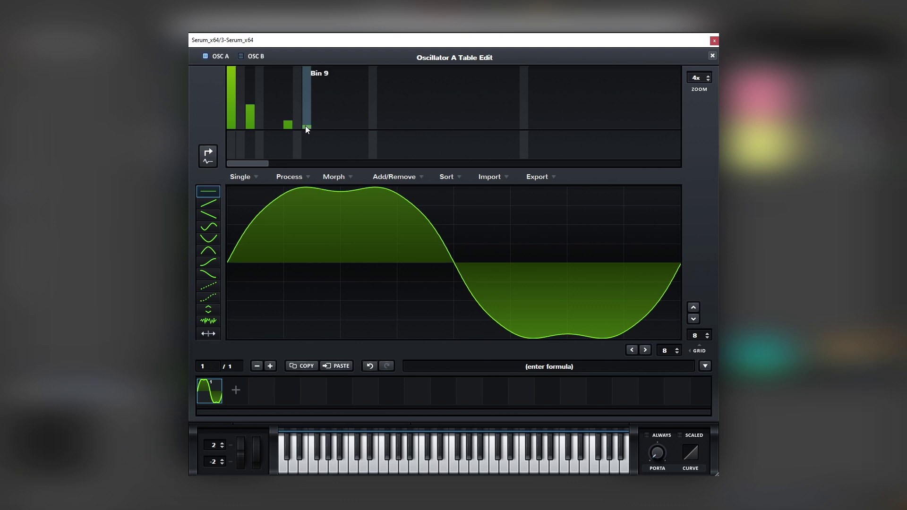
pyautogui.click(290, 117)
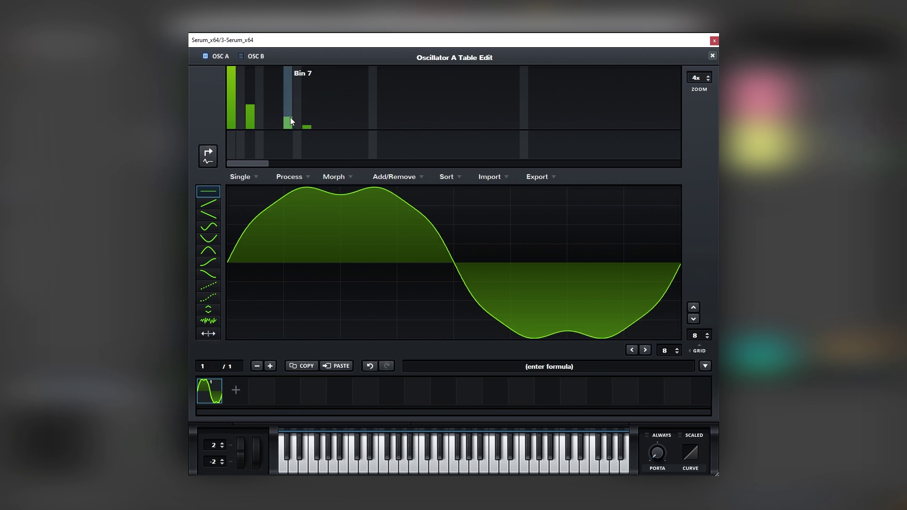
pyautogui.click(307, 117)
pyautogui.click(307, 123)
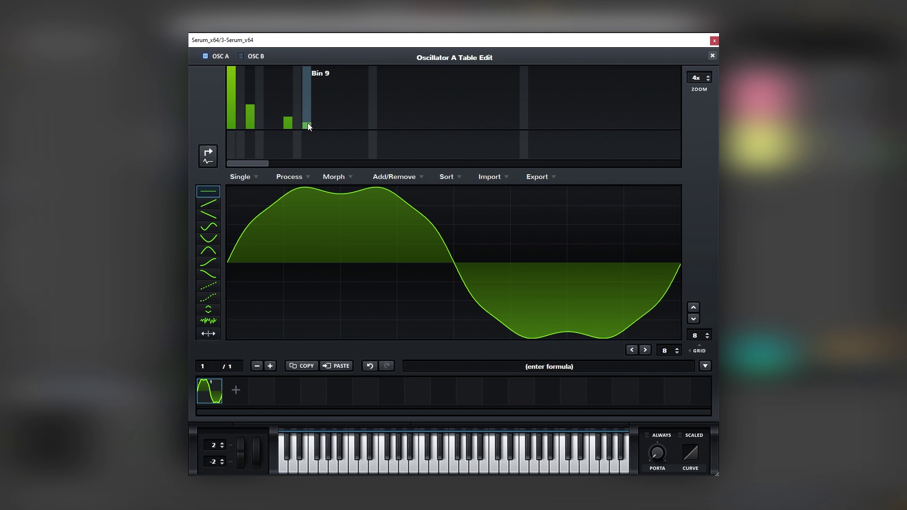
# - Rebalance the harmonics with bin 3 at just over half height and bins 7 and 9 reduced, and close the wavetable editor
pyautogui.click(250, 90)
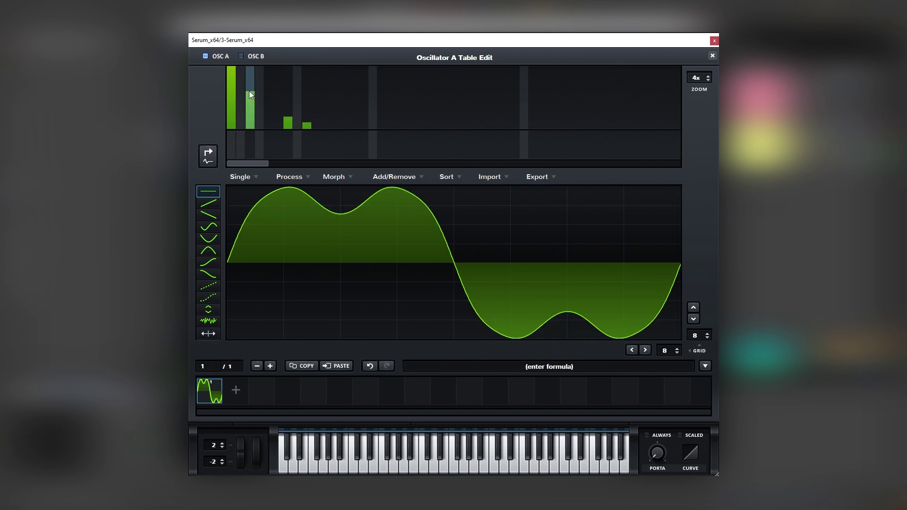
pyautogui.click(249, 96)
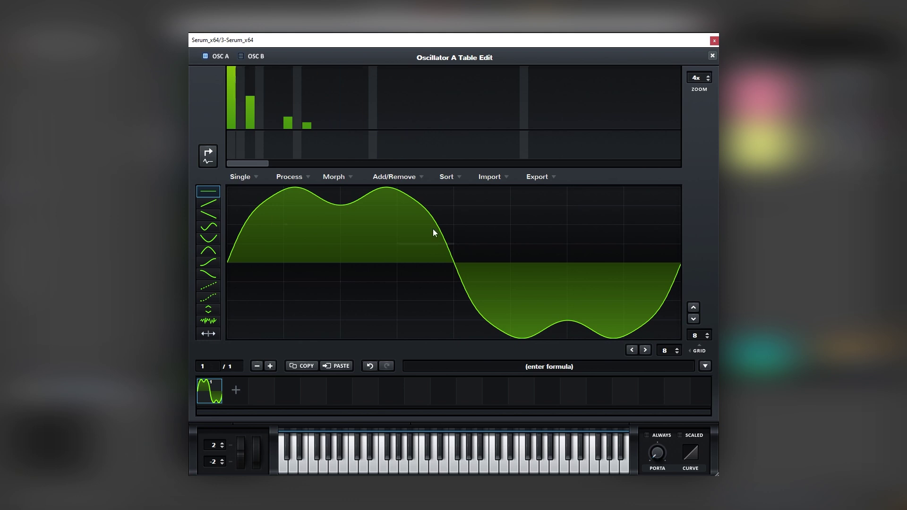
pyautogui.click(250, 106)
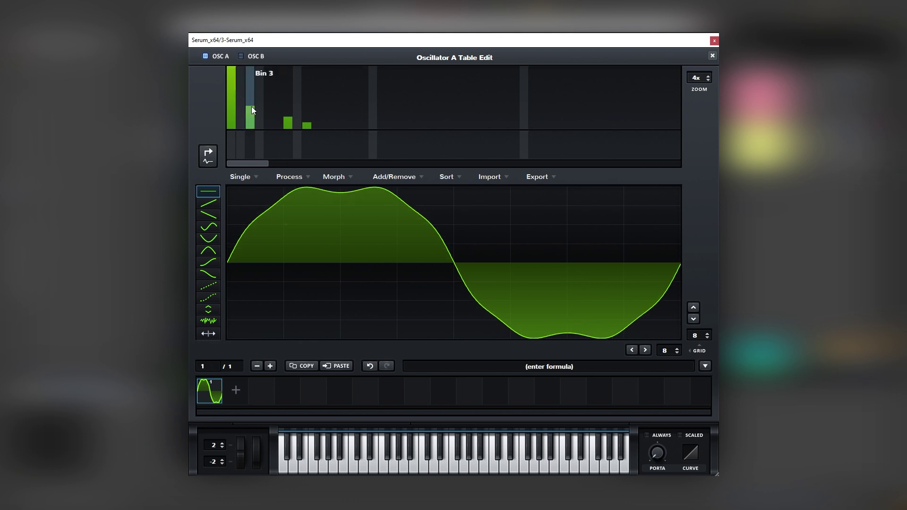
pyautogui.click(309, 127)
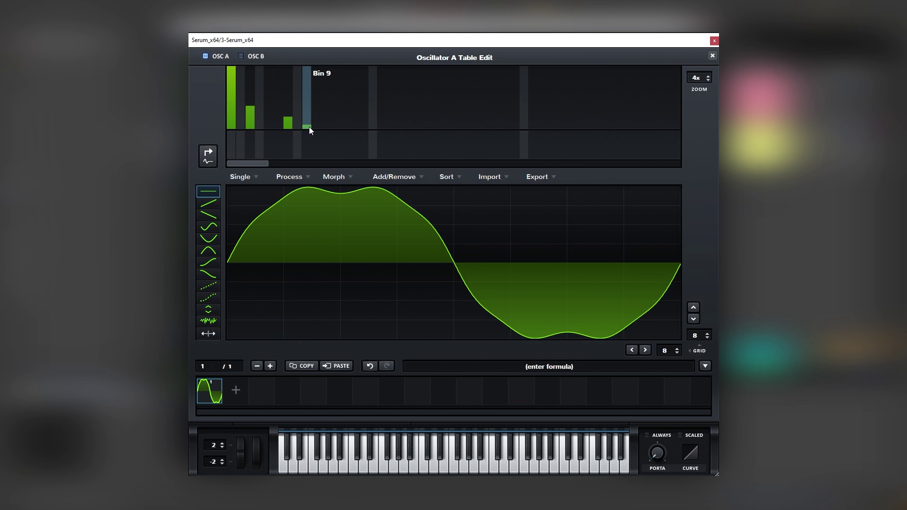
pyautogui.click(288, 122)
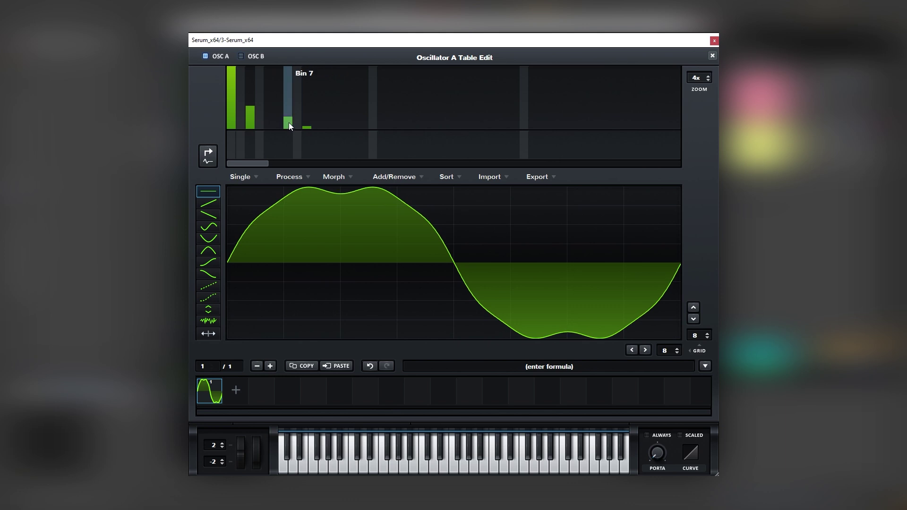
pyautogui.click(248, 95)
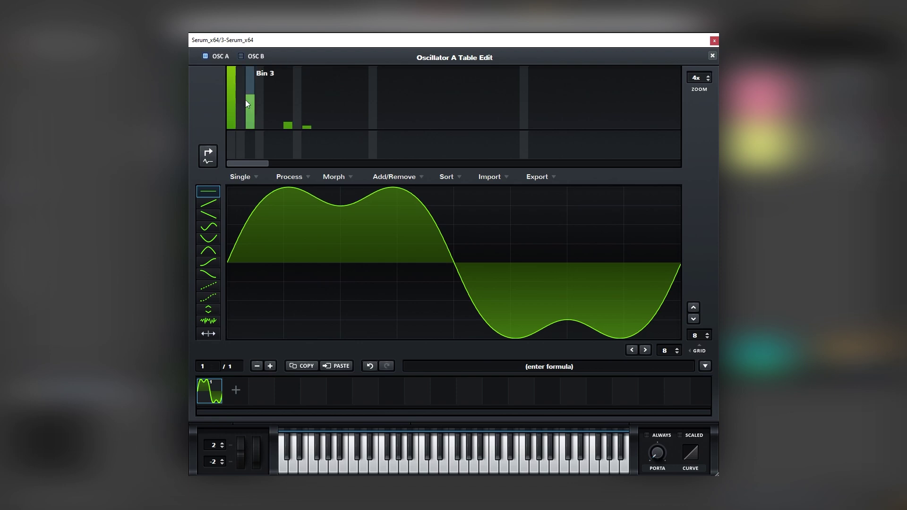
pyautogui.click(712, 55)
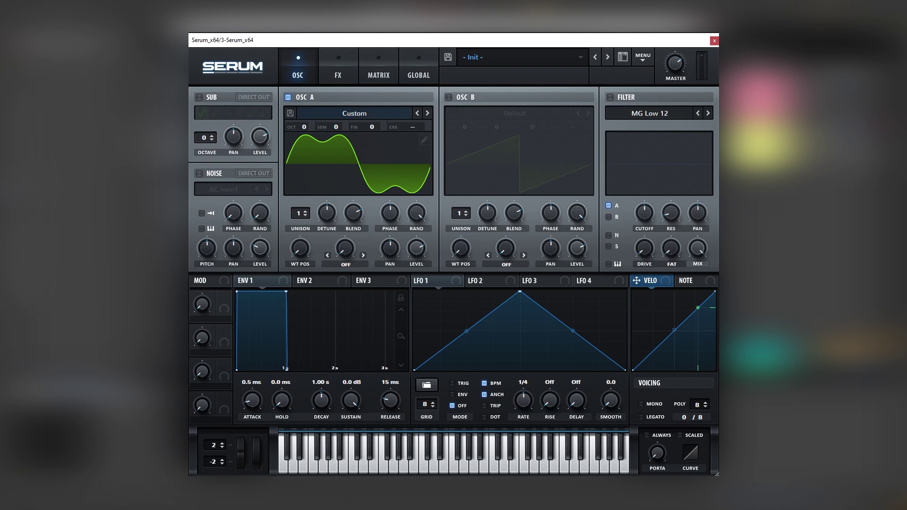
# - Enable the sine sub oscillator at maximum level and adjust oscillator A's starting phase
pyautogui.click(205, 97)
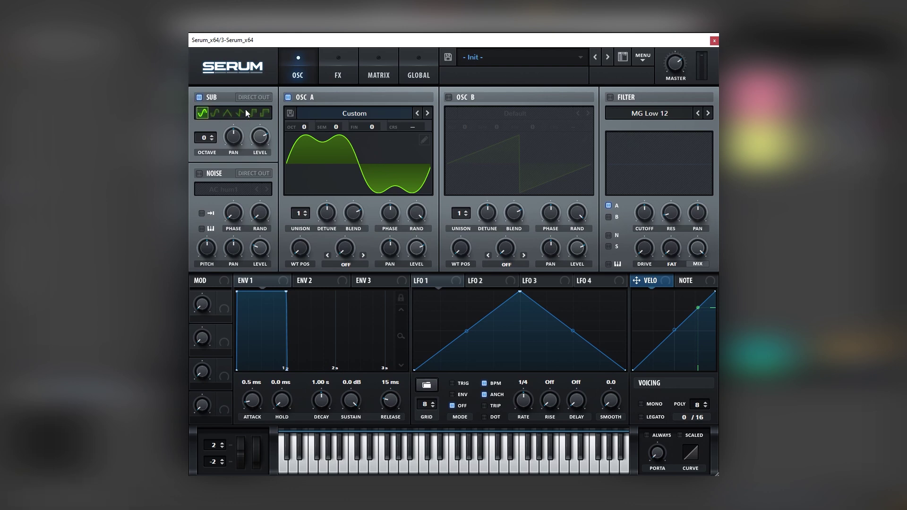
pyautogui.moveTo(259, 142); pyautogui.dragTo(276, 118)
pyautogui.moveTo(391, 214)
pyautogui.moveTo(391, 213)
pyautogui.mouseDown()
pyautogui.moveTo(379, 246)
pyautogui.moveTo(420, 157)
pyautogui.moveTo(391, 216)
pyautogui.mouseUp()
# - Modulate oscillator A's level with LFO 1, set to Trig mode, a 2 bar rate and a grid of 16
pyautogui.moveTo(426, 282); pyautogui.dragTo(416, 248)
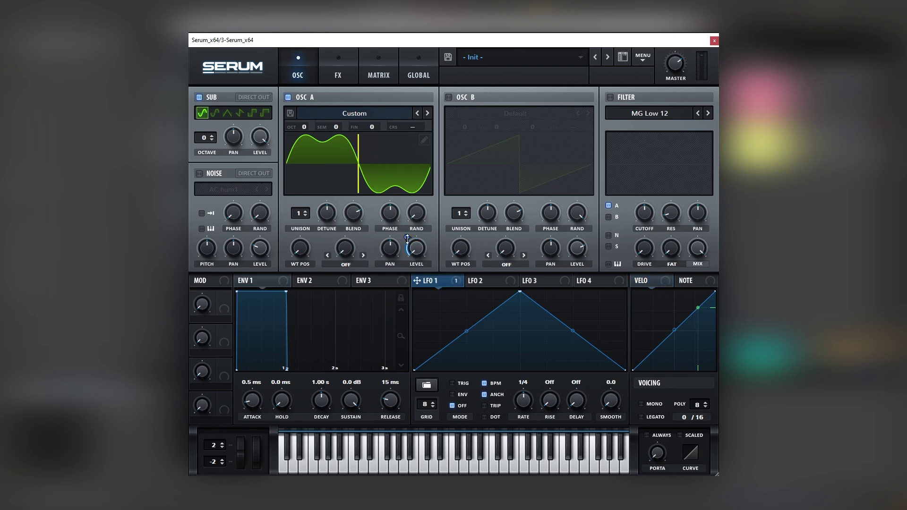
pyautogui.press('space')
pyautogui.click(462, 385)
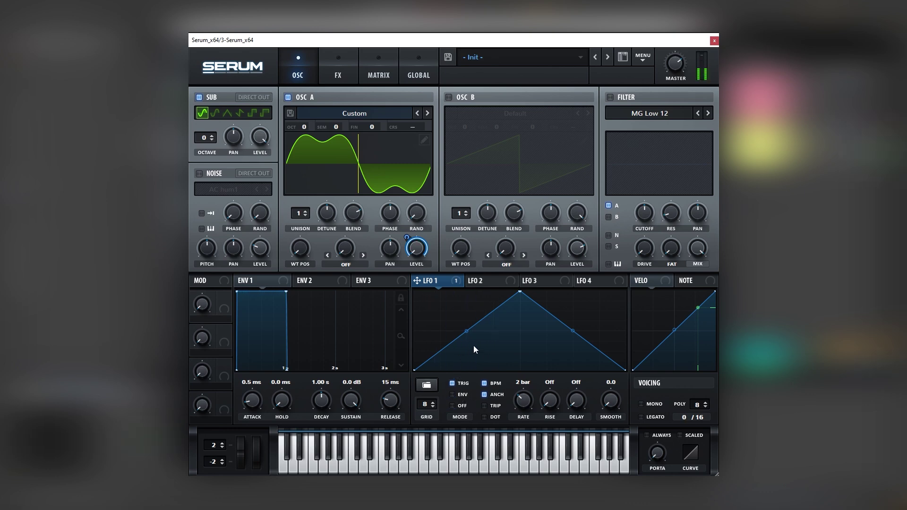
pyautogui.moveTo(424, 404); pyautogui.dragTo(455, 301)
# - Draw two narrow full-height triangular peaks at the start of LFO 1's curve, each returning to zero
pyautogui.moveTo(518, 294); pyautogui.dragTo(440, 373)
pyautogui.doubleClick(441, 310)
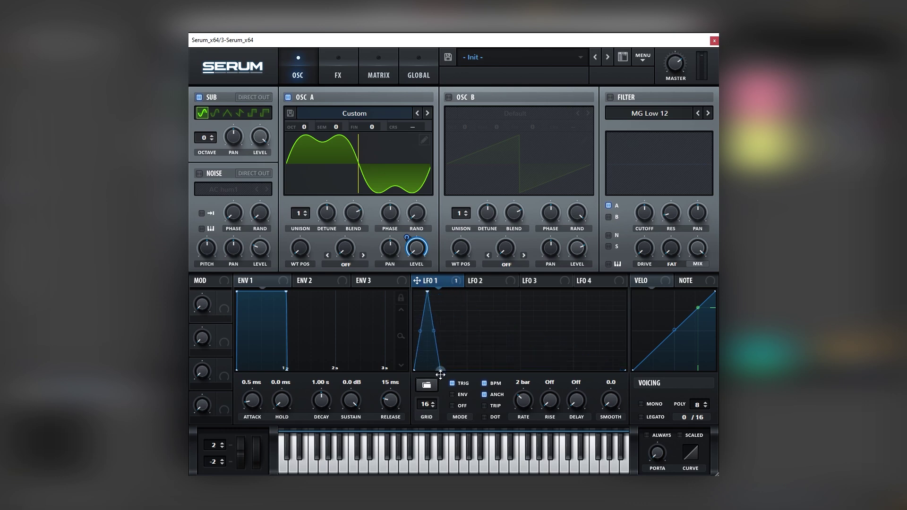
pyautogui.doubleClick(459, 322)
pyautogui.moveTo(459, 322); pyautogui.dragTo(469, 372)
pyautogui.doubleClick(461, 316)
# - Add a third peak about twice as wide and a narrow fourth peak to LFO 1's curve
pyautogui.moveTo(451, 292); pyautogui.dragTo(521, 372)
pyautogui.doubleClick(492, 300)
pyautogui.doubleClick(506, 313)
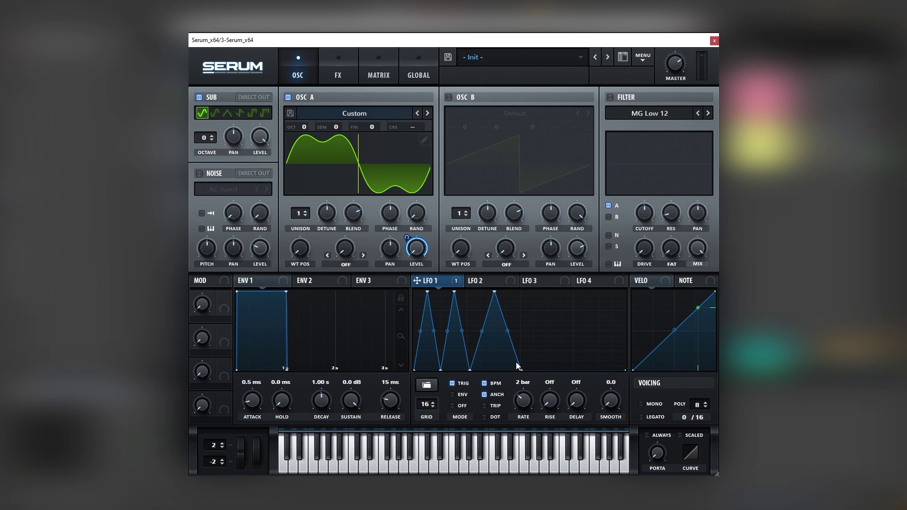
pyautogui.doubleClick(538, 304)
pyautogui.moveTo(539, 304); pyautogui.dragTo(467, 371)
pyautogui.doubleClick(540, 315)
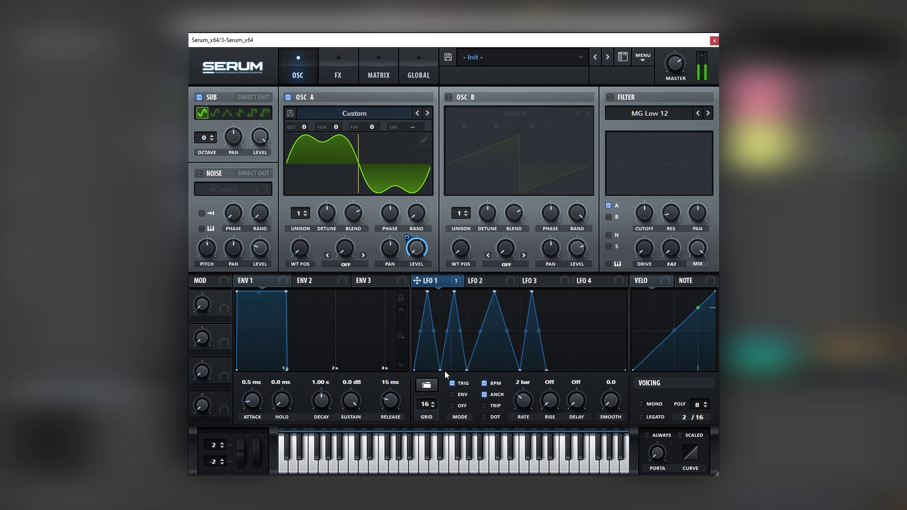
# - Fill the rest of LFO 1's curve with three more narrow full-height triangular peaks
pyautogui.doubleClick(559, 308)
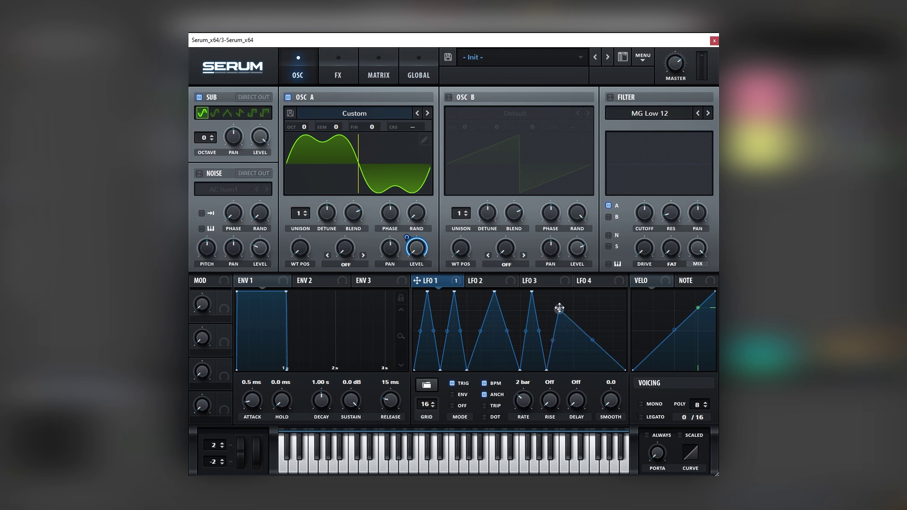
pyautogui.moveTo(559, 308); pyautogui.dragTo(560, 291)
pyautogui.doubleClick(570, 331)
pyautogui.moveTo(570, 331); pyautogui.dragTo(573, 369)
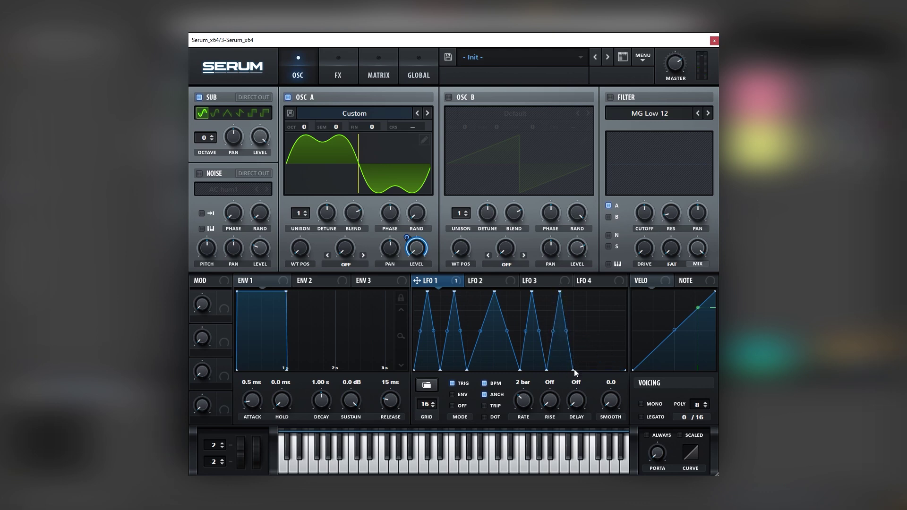
pyautogui.doubleClick(587, 306)
pyautogui.moveTo(587, 306); pyautogui.dragTo(587, 292)
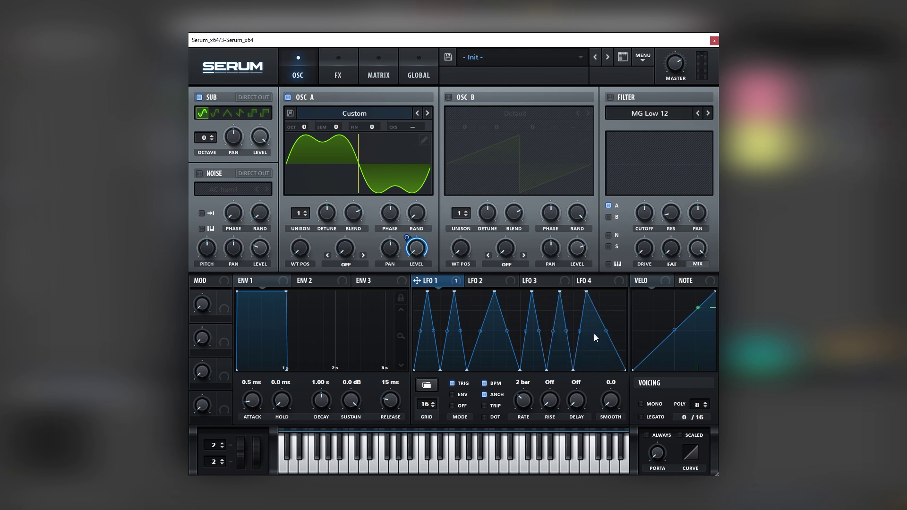
pyautogui.doubleClick(595, 334)
pyautogui.moveTo(594, 335); pyautogui.dragTo(610, 287)
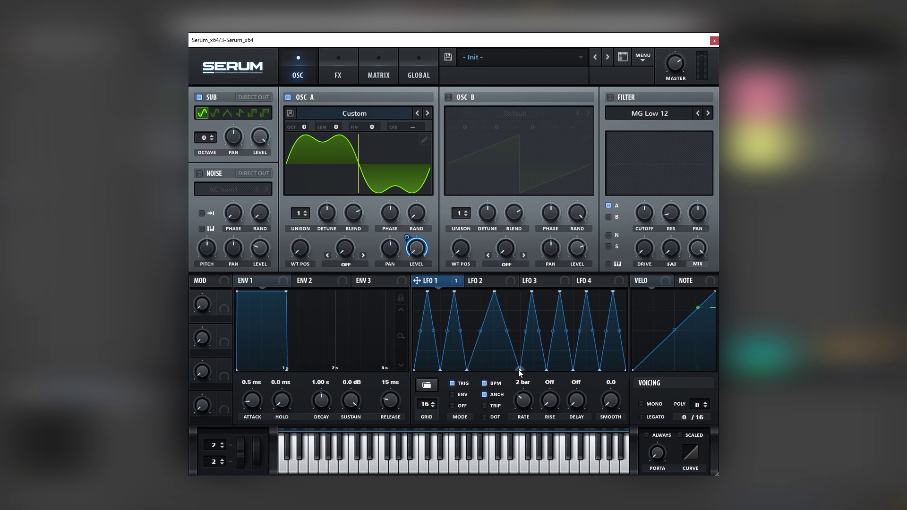
# - Fine-tune LFO 1's rhythm by nudging the points around the fourth and fifth peaks and bending the rises into the fourth and sixth peaks
pyautogui.moveTo(518, 369); pyautogui.dragTo(514, 369)
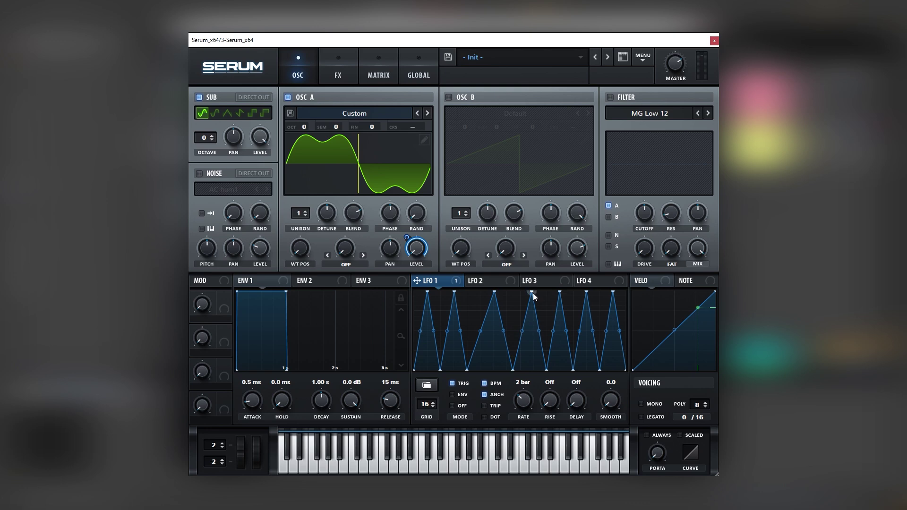
pyautogui.moveTo(532, 292); pyautogui.dragTo(535, 291)
pyautogui.moveTo(531, 287); pyautogui.dragTo(530, 288)
pyautogui.moveTo(520, 331); pyautogui.dragTo(521, 341)
pyautogui.moveTo(546, 370); pyautogui.dragTo(548, 370)
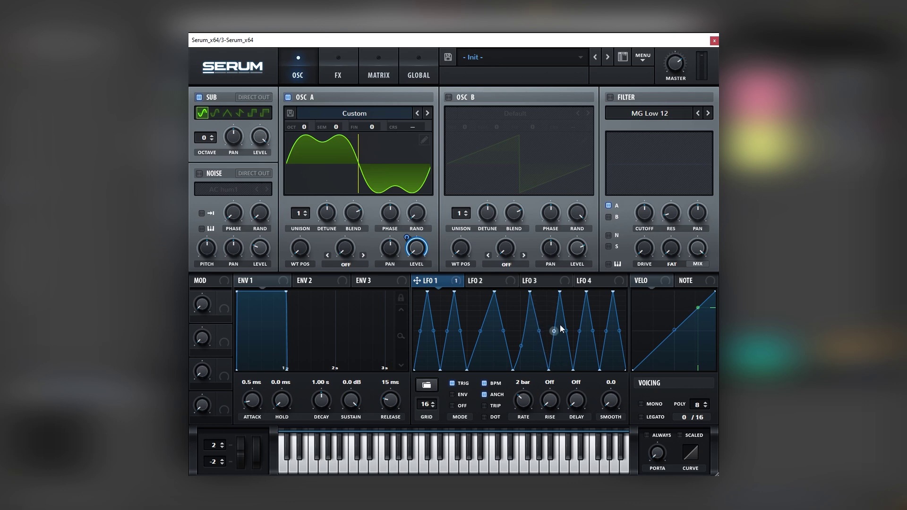
pyautogui.moveTo(560, 292); pyautogui.dragTo(558, 291)
pyautogui.moveTo(579, 331); pyautogui.dragTo(580, 326)
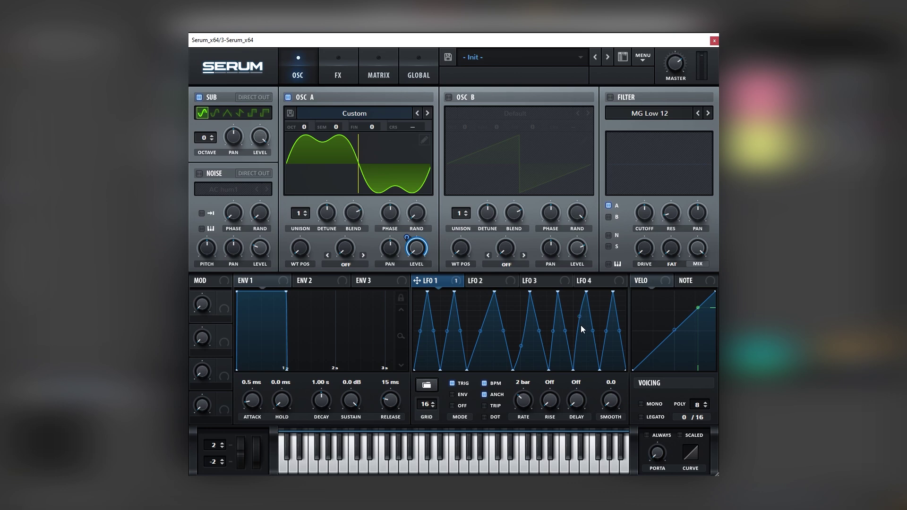
# - Shift LFO 1's fourth and fifth peaks and their surrounding valleys earlier, and bend the rises into the first, third and fourth peaks
pyautogui.moveTo(599, 369); pyautogui.dragTo(597, 373)
pyautogui.moveTo(559, 289); pyautogui.dragTo(562, 287)
pyautogui.moveTo(480, 331); pyautogui.dragTo(479, 319)
pyautogui.moveTo(512, 370); pyautogui.dragTo(518, 353)
pyautogui.moveTo(530, 291); pyautogui.dragTo(518, 286)
pyautogui.moveTo(548, 371); pyautogui.dragTo(539, 373)
pyautogui.moveTo(562, 292); pyautogui.dragTo(554, 292)
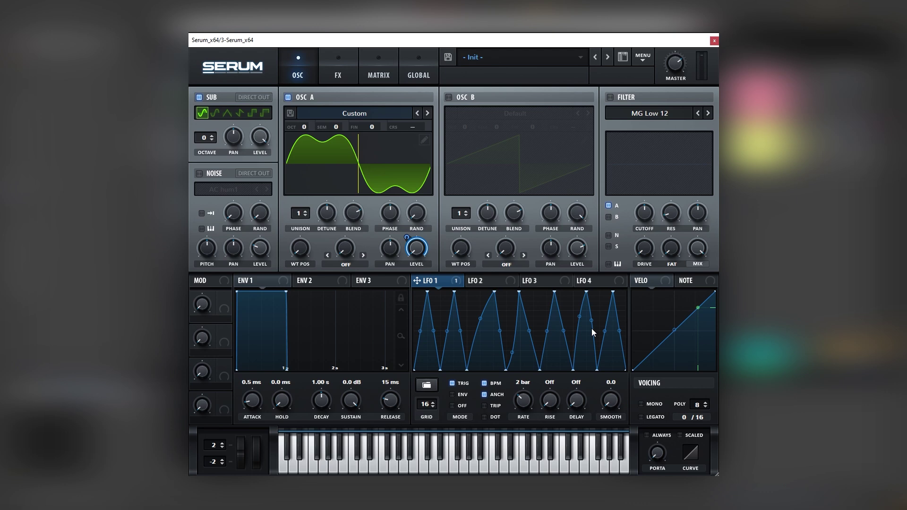
pyautogui.moveTo(420, 336); pyautogui.dragTo(420, 332)
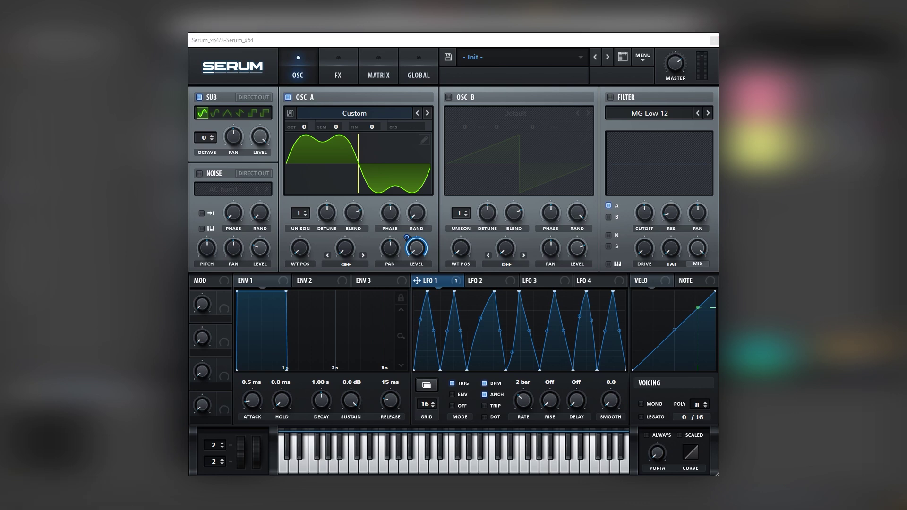
# - Enable the Hyper/Dimension and Distortion effects in the synth's effects rack
pyautogui.click(333, 71)
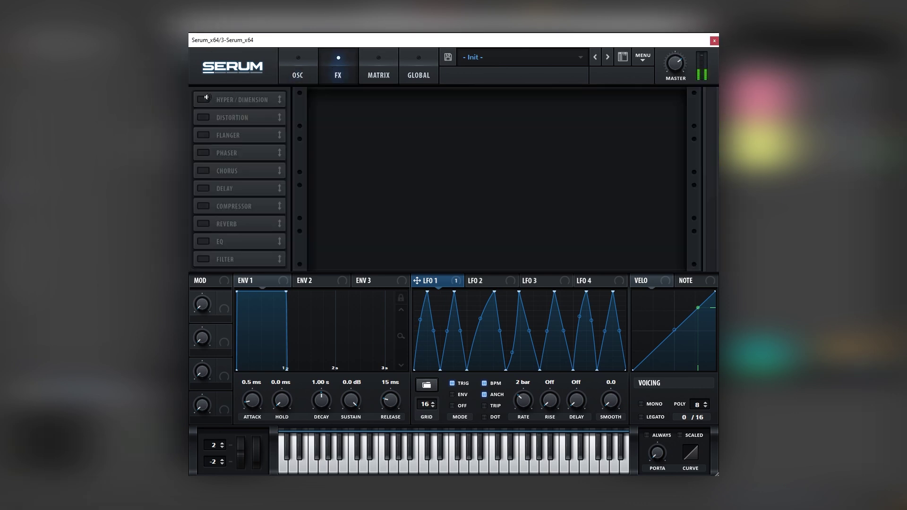
pyautogui.click(213, 99)
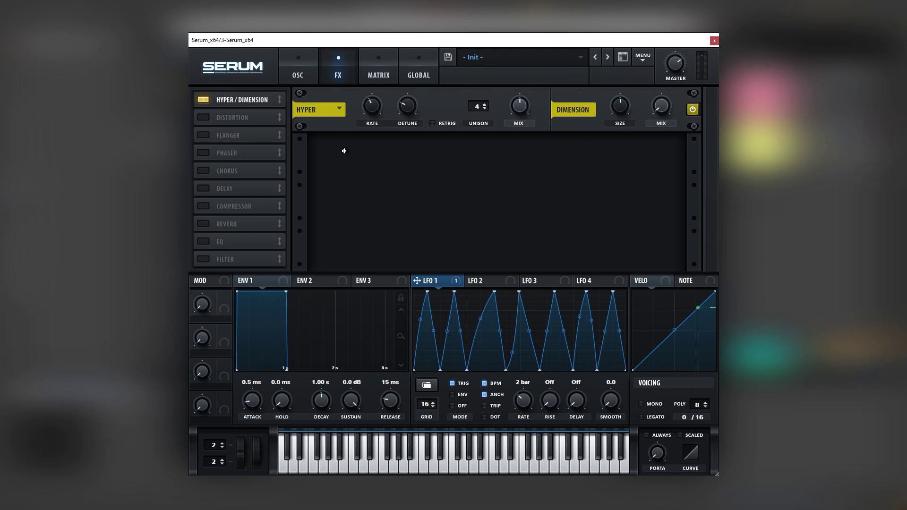
pyautogui.click(204, 117)
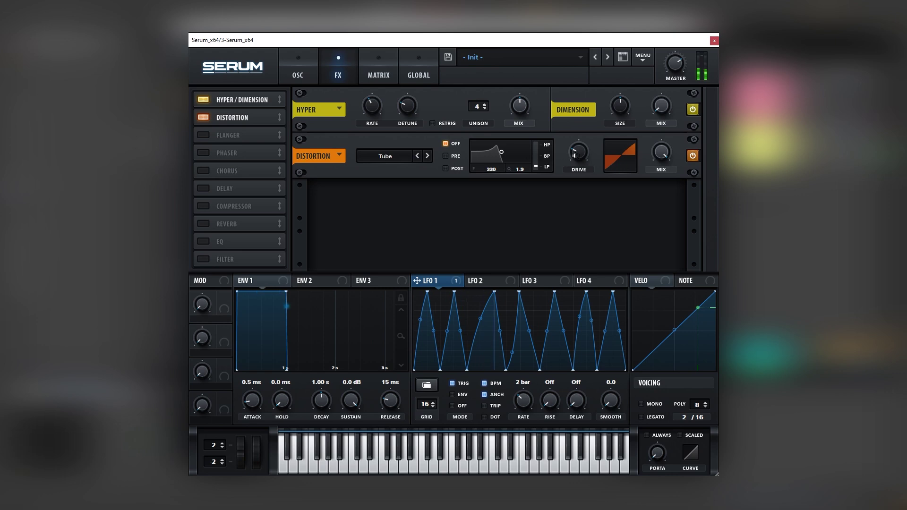
# - Set the distortion type to Sine Shaper, turn its drive down low, and modulate the drive slightly with LFO 1
pyautogui.moveTo(574, 155); pyautogui.dragTo(609, 99)
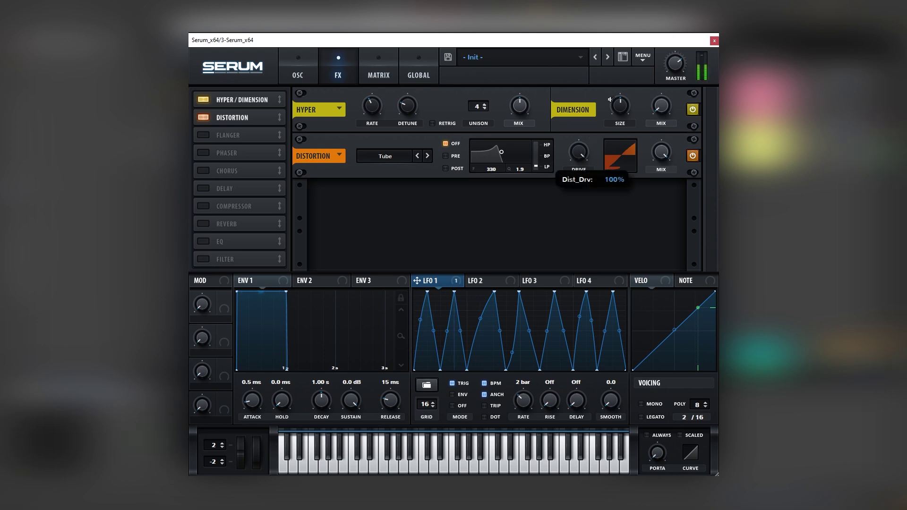
pyautogui.click(384, 155)
pyautogui.click(378, 303)
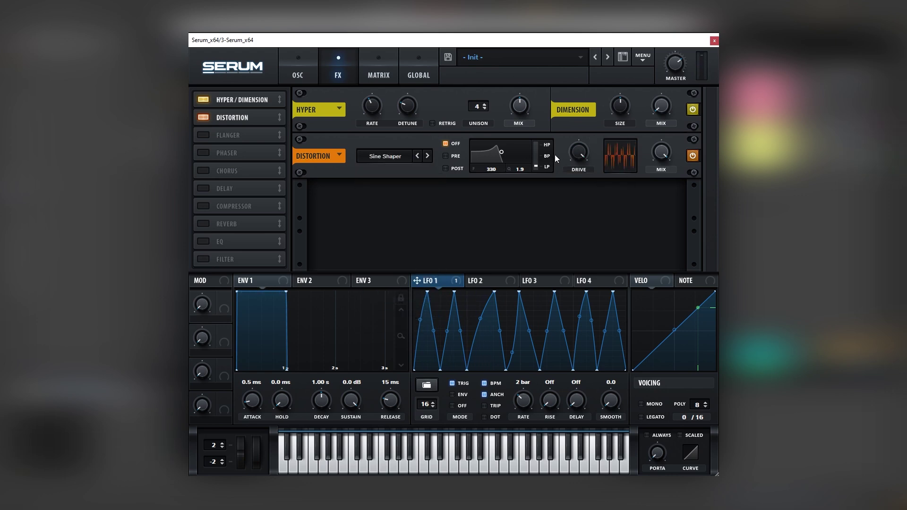
pyautogui.moveTo(578, 152); pyautogui.dragTo(552, 221)
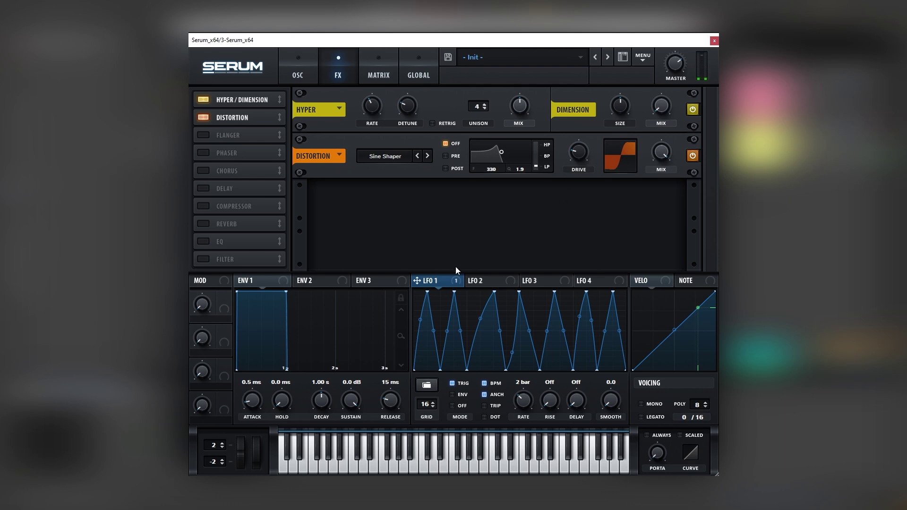
pyautogui.moveTo(576, 151); pyautogui.dragTo(576, 151)
pyautogui.press('space')
# - Enable the Chorus effect, lower its mix slightly and set its low-pass filter to 2087 Hz
pyautogui.click(205, 171)
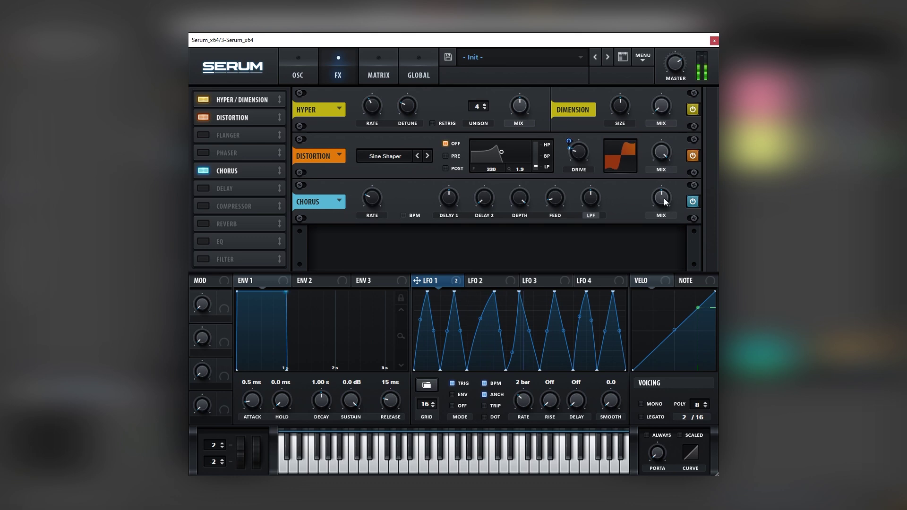
pyautogui.moveTo(663, 198); pyautogui.dragTo(665, 206)
pyautogui.moveTo(596, 196)
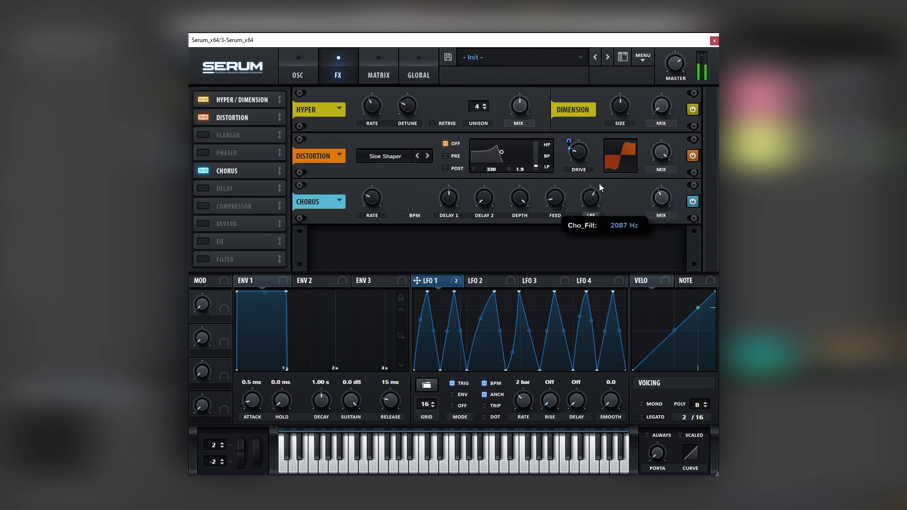
# - Enable the Compressor effect and set its gain to about 7 dB
pyautogui.click(200, 205)
pyautogui.moveTo(514, 241)
pyautogui.moveTo(513, 230); pyautogui.dragTo(518, 215)
pyautogui.moveTo(478, 243); pyautogui.dragTo(520, 195)
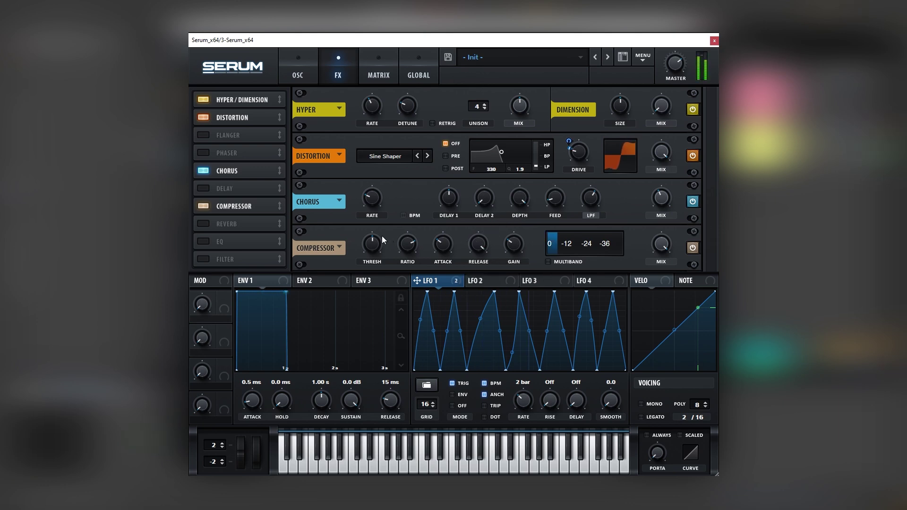
pyautogui.moveTo(517, 249)
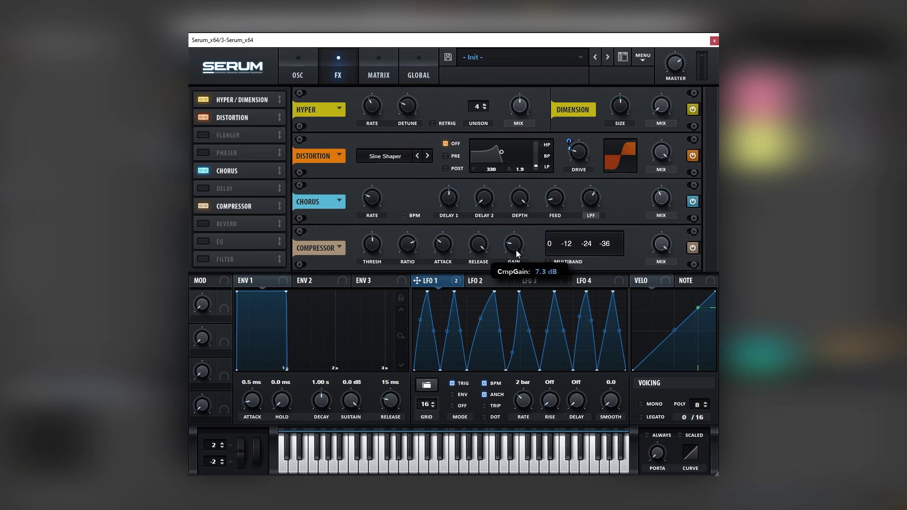
pyautogui.moveTo(516, 250); pyautogui.dragTo(513, 251)
# - Enable the EQ effect, switch its low band to a boosted peak shape, and modulate that band's frequency with LFO 1
pyautogui.click(246, 239)
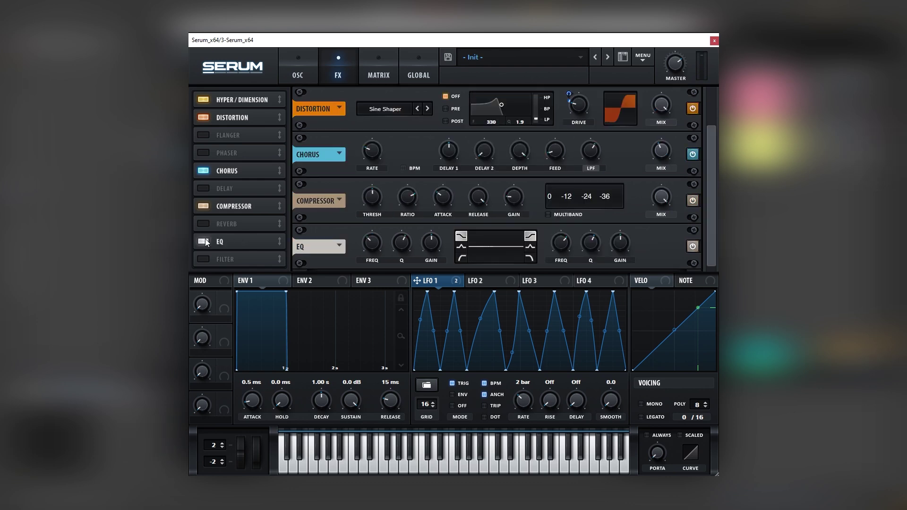
pyautogui.click(462, 247)
pyautogui.moveTo(432, 246); pyautogui.dragTo(455, 228)
pyautogui.moveTo(374, 247)
pyautogui.mouseDown()
pyautogui.moveTo(385, 240)
pyautogui.moveTo(383, 255)
pyautogui.mouseUp()
pyautogui.moveTo(390, 256); pyautogui.dragTo(354, 255)
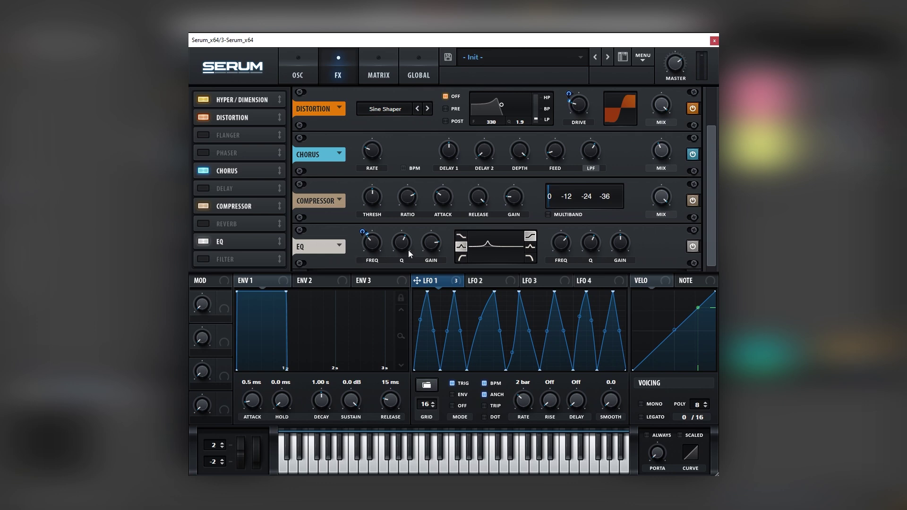
pyautogui.moveTo(429, 244); pyautogui.dragTo(399, 248)
# - Set the downward pitch bend range to -5 semitones and test the pitch wheel
pyautogui.moveTo(219, 466)
pyautogui.moveTo(239, 449)
pyautogui.mouseDown()
pyautogui.moveTo(243, 467)
pyautogui.moveTo(242, 431)
pyautogui.moveTo(240, 464)
pyautogui.moveTo(243, 441)
pyautogui.mouseUp()
pyautogui.click(243, 449)
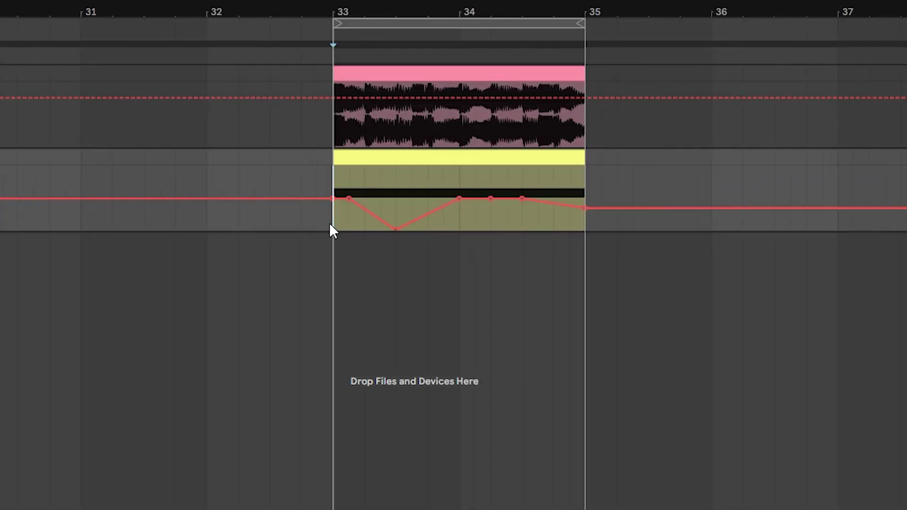
# - In Ableton Live's arrangement, review the flat start and the dip of the pitch bend automation in the first half of bar 33
pyautogui.moveTo(336, 225); pyautogui.dragTo(584, 206)
pyautogui.click(336, 225)
pyautogui.moveTo(337, 225); pyautogui.dragTo(345, 227)
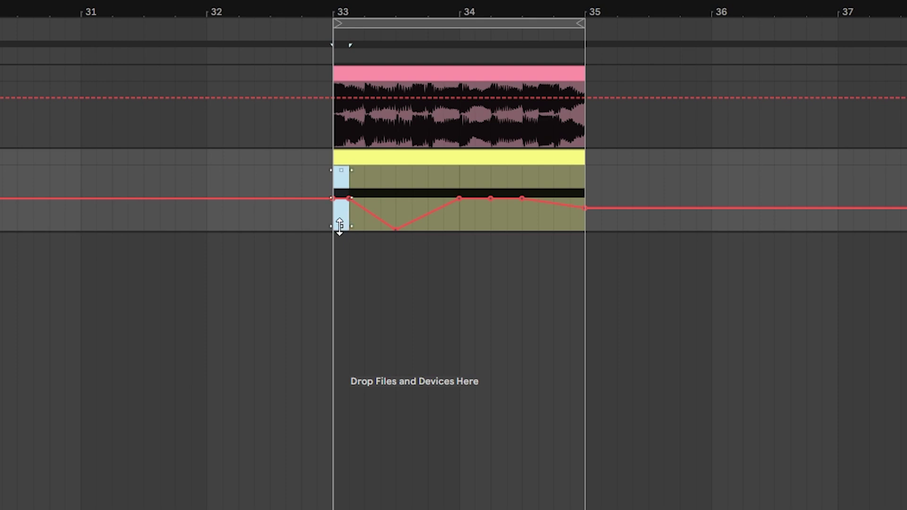
pyautogui.click(335, 225)
pyautogui.press('space')
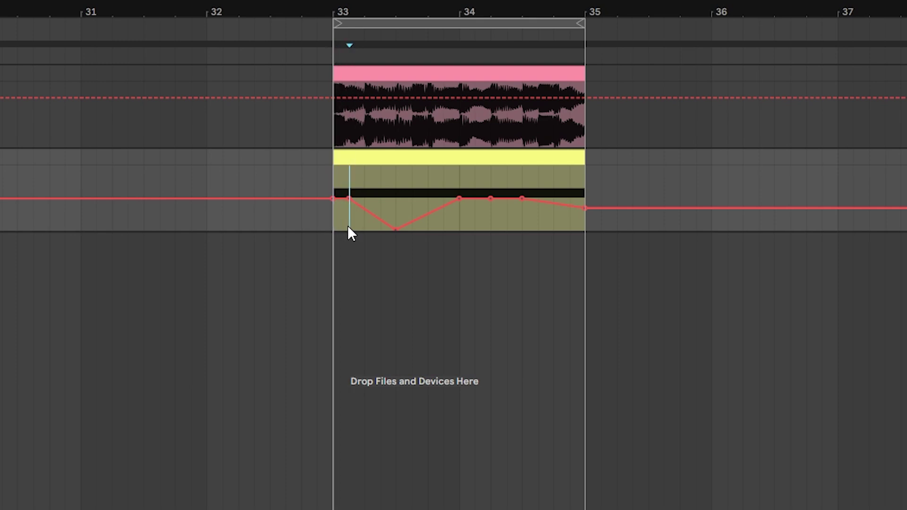
pyautogui.moveTo(347, 225); pyautogui.dragTo(395, 226)
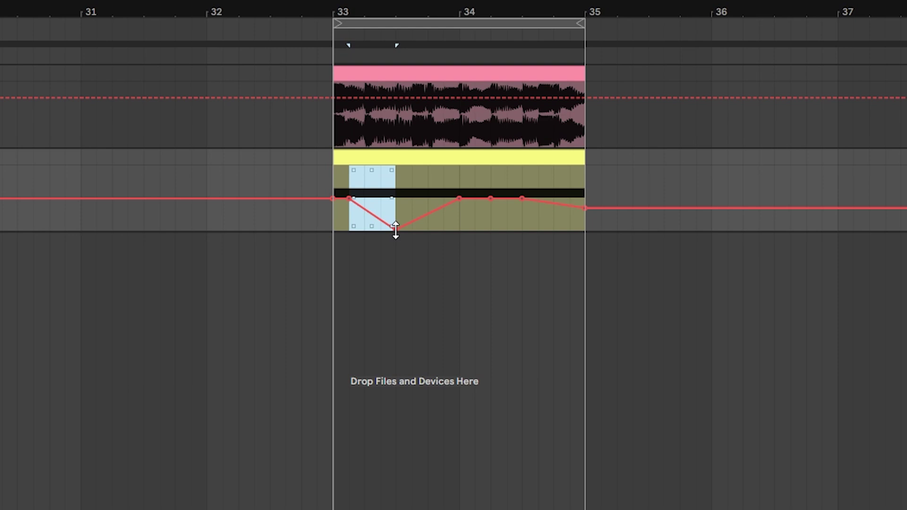
pyautogui.press('space')
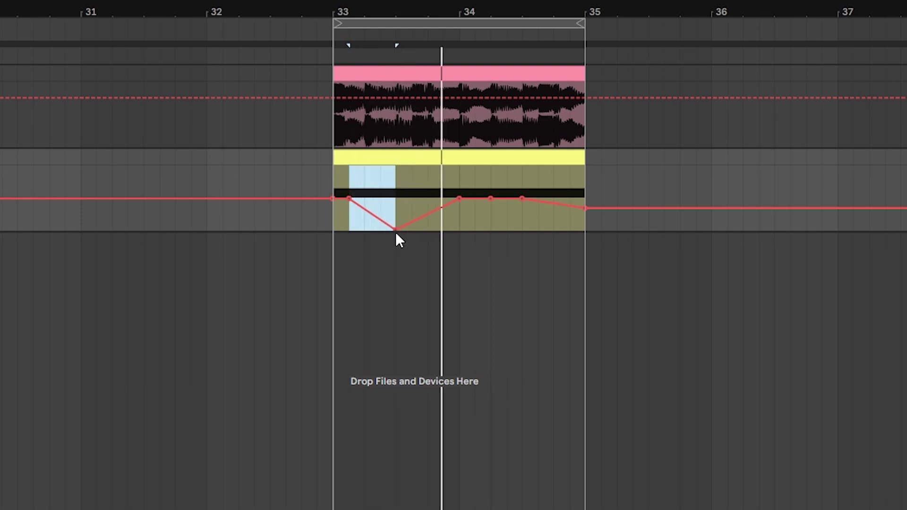
# - Review the pitch bend automation's rise to bar 34, its flat stretch and its final slope to bar 35, with playback
pyautogui.moveTo(399, 196); pyautogui.dragTo(457, 193)
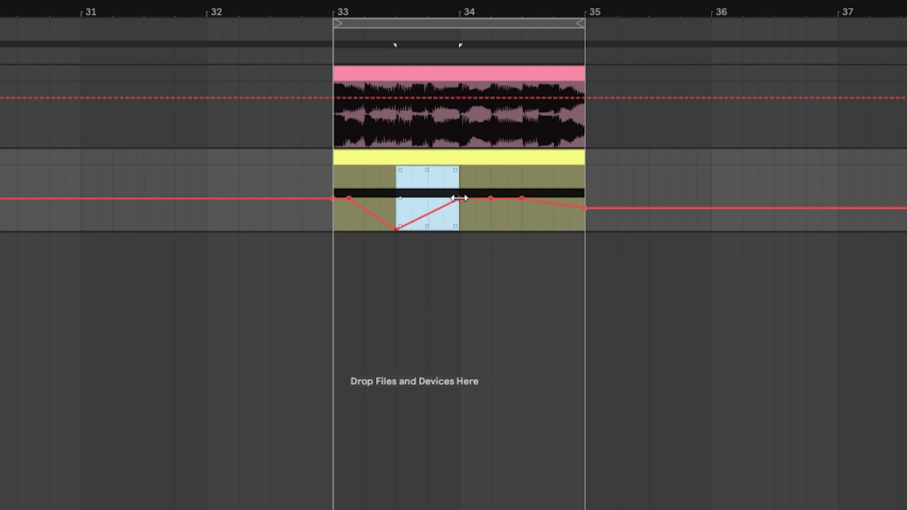
pyautogui.click(460, 183)
pyautogui.moveTo(460, 182); pyautogui.dragTo(520, 178)
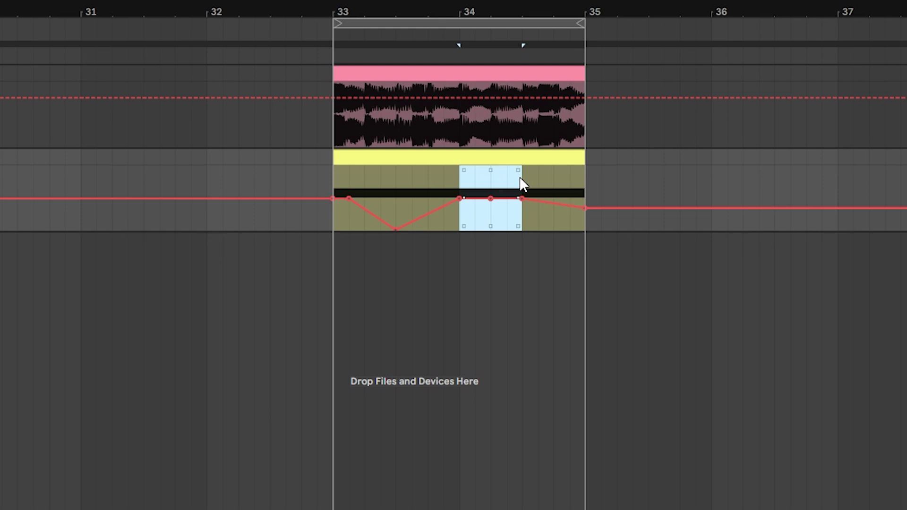
pyautogui.press('space')
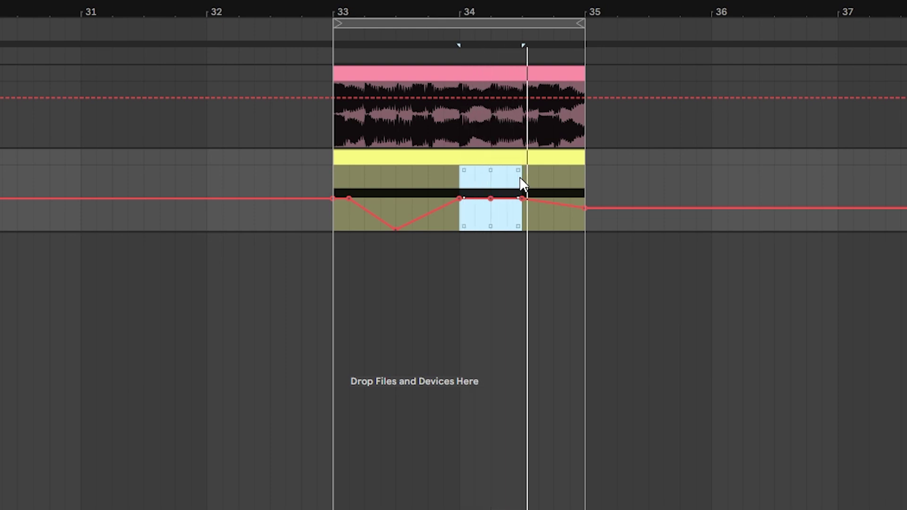
pyautogui.moveTo(520, 178); pyautogui.dragTo(586, 178)
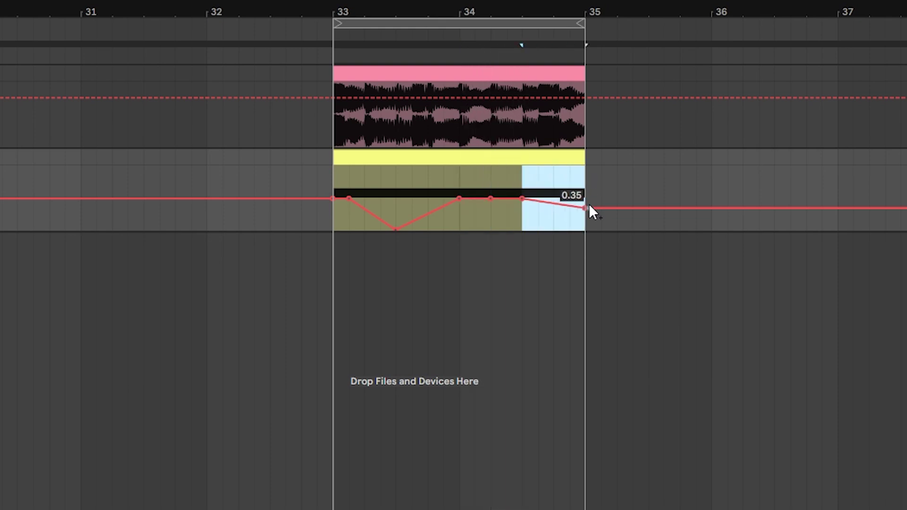
pyautogui.click(588, 188)
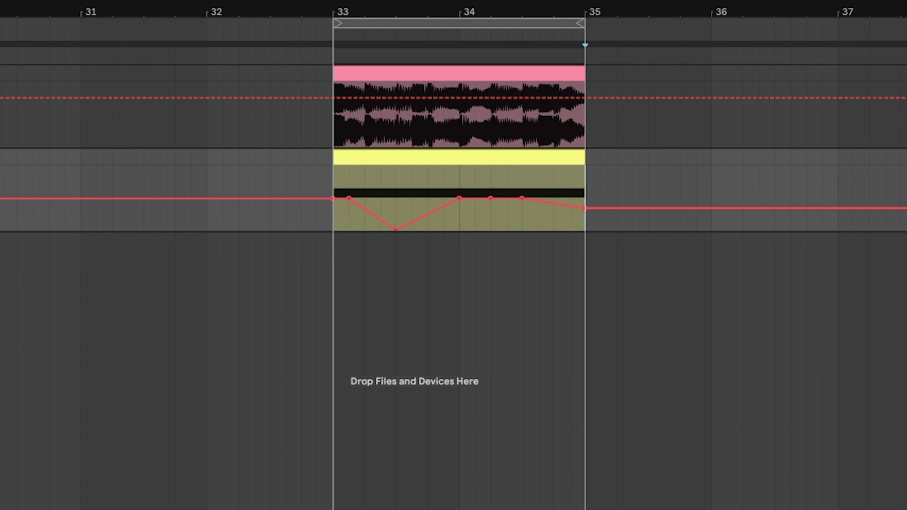
pyautogui.press('space')
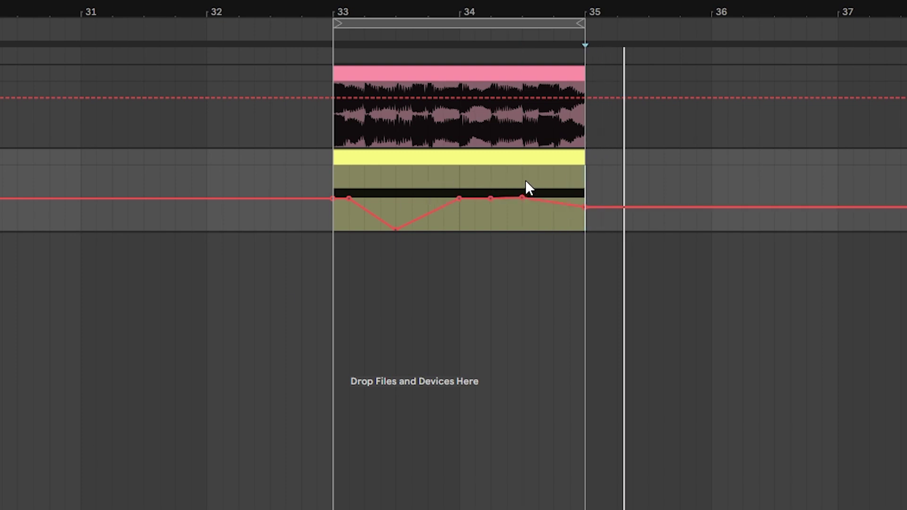
pyautogui.click(526, 180)
pyautogui.click(460, 179)
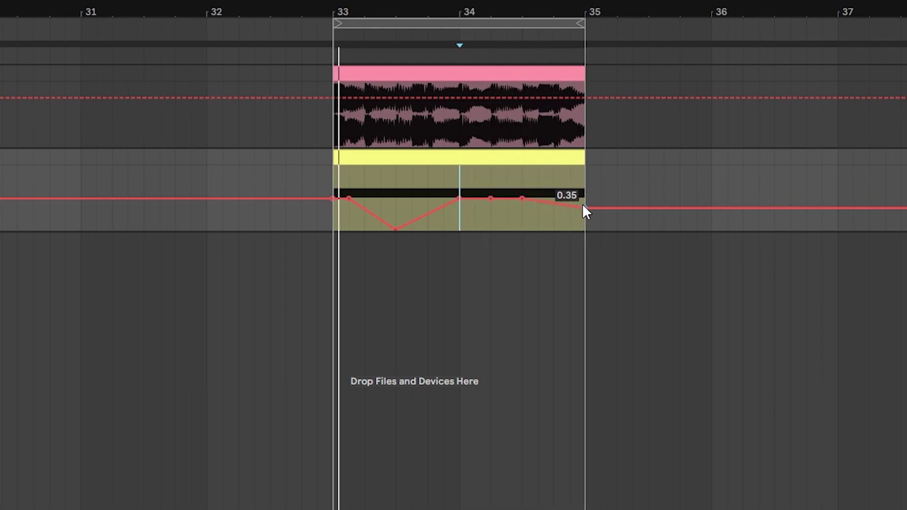
# - Lower the pitch bend automation's end point at bar 35 to 0.22 and remove the two points between bars 34 and 35
pyautogui.moveTo(583, 208); pyautogui.dragTo(585, 217)
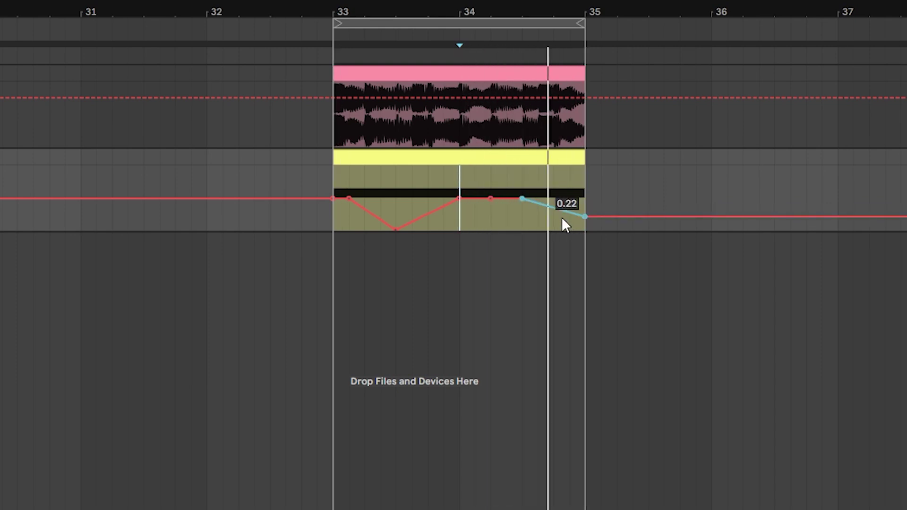
pyautogui.click(491, 199)
pyautogui.click(327, 178)
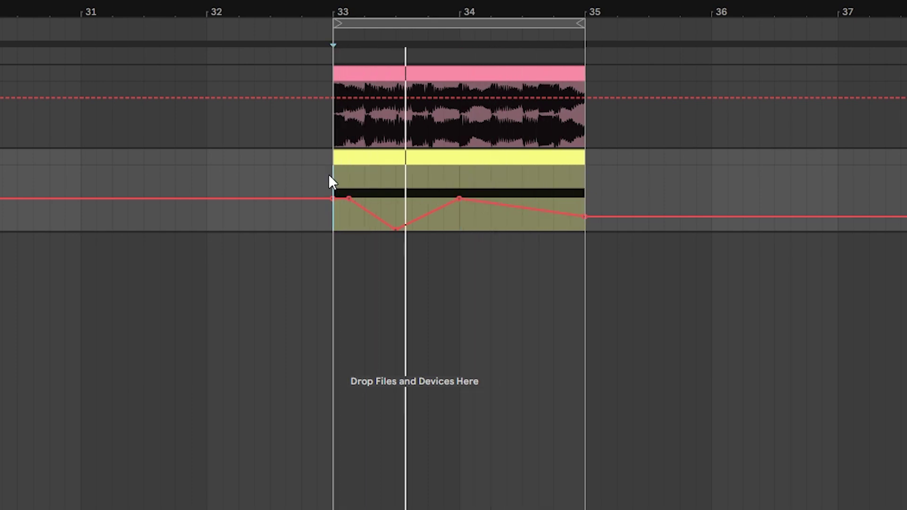
pyautogui.press('space')
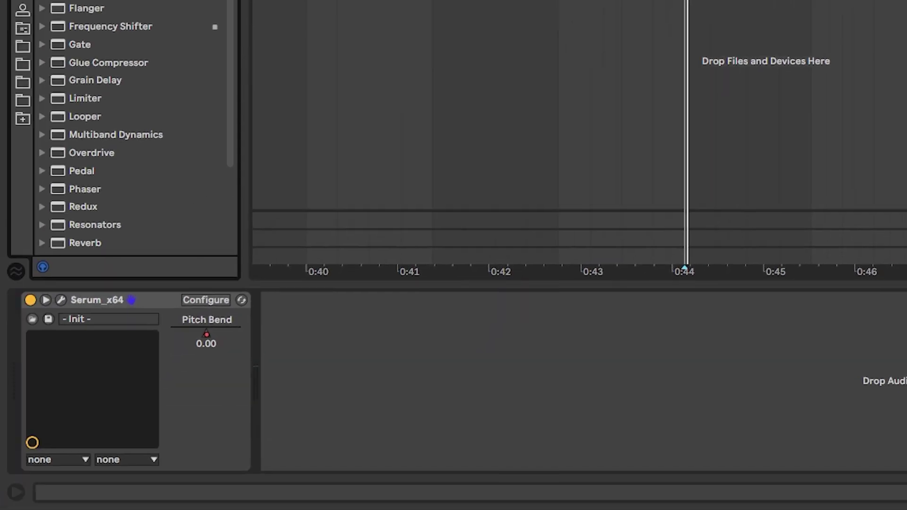
# - Add an EQ Eight after Serum and boost band 3 by 5.33 dB at 550 Hz, comparing by ear during playback
pyautogui.moveTo(250, 120); pyautogui.dragTo(450, 351)
pyautogui.moveTo(521, 371); pyautogui.dragTo(512, 323)
pyautogui.press('space')
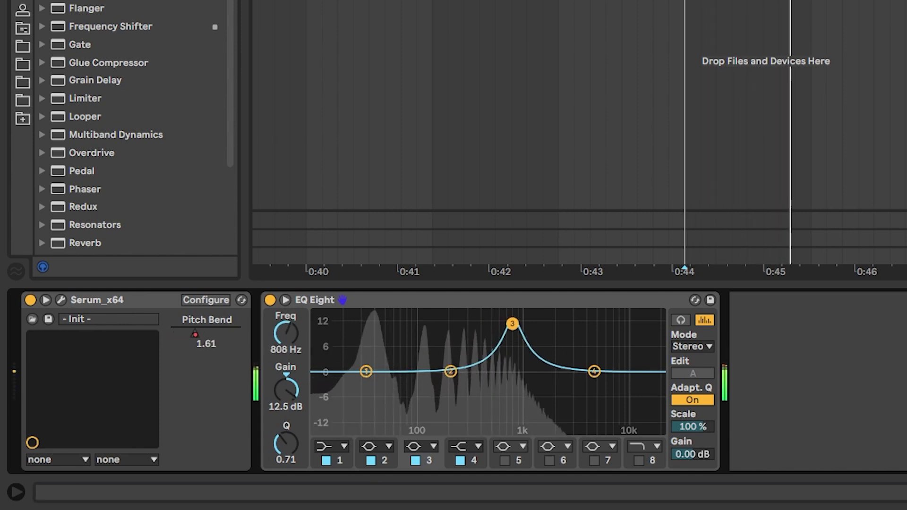
pyautogui.press('space')
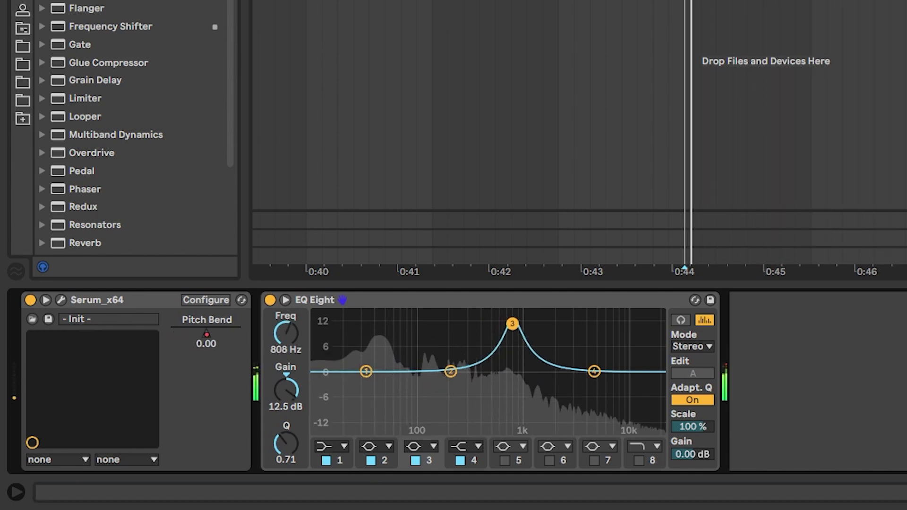
pyautogui.press('space')
pyautogui.moveTo(512, 323); pyautogui.dragTo(482, 369)
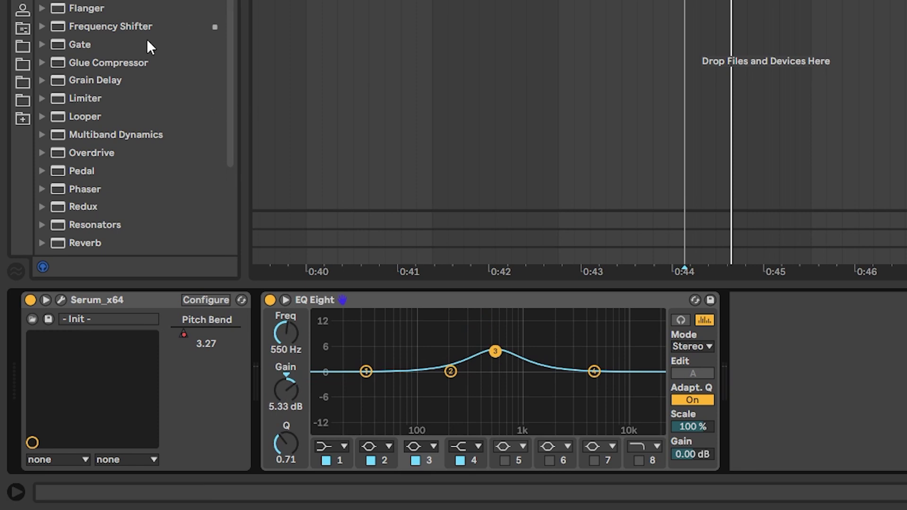
# - Add a Saturator after EQ Eight and move EQ Eight's band 3 to 230 Hz with a 9.05 dB boost
pyautogui.scroll(-5, 97, 188)
pyautogui.moveTo(94, 155); pyautogui.dragTo(803, 369)
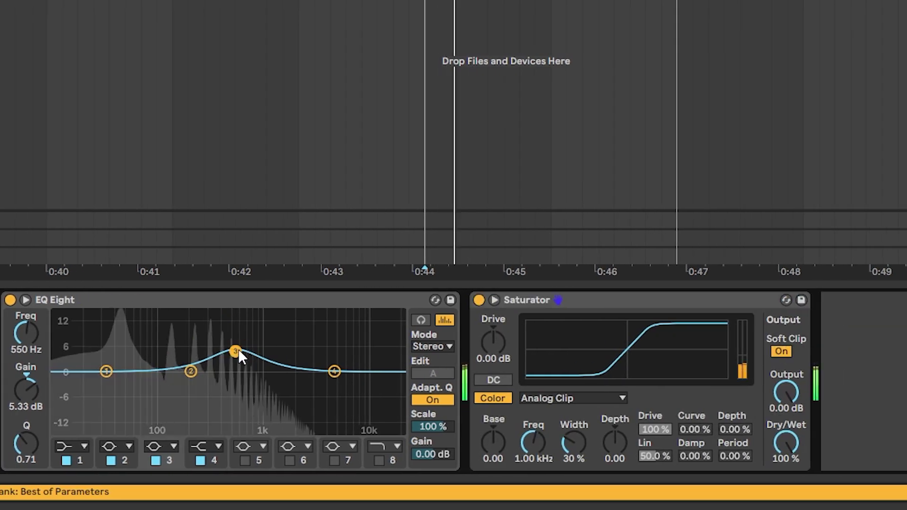
pyautogui.moveTo(238, 349); pyautogui.dragTo(196, 336)
pyautogui.press('space')
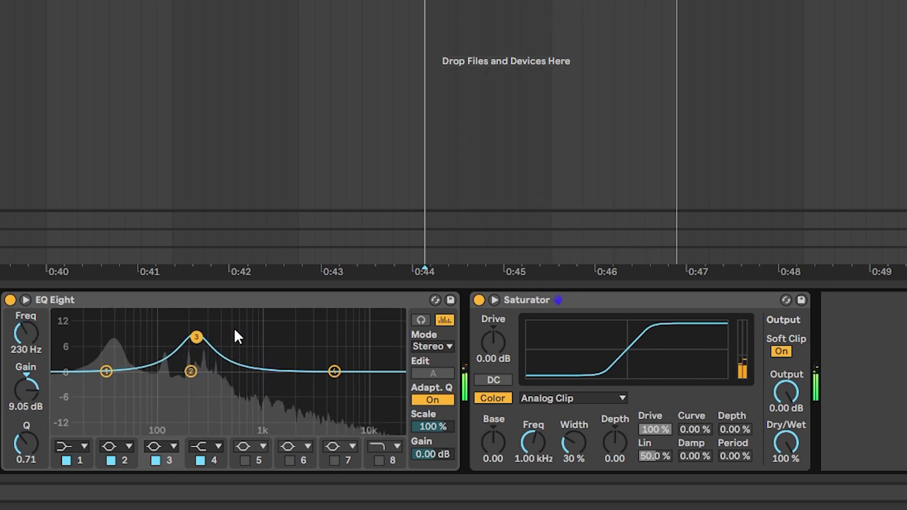